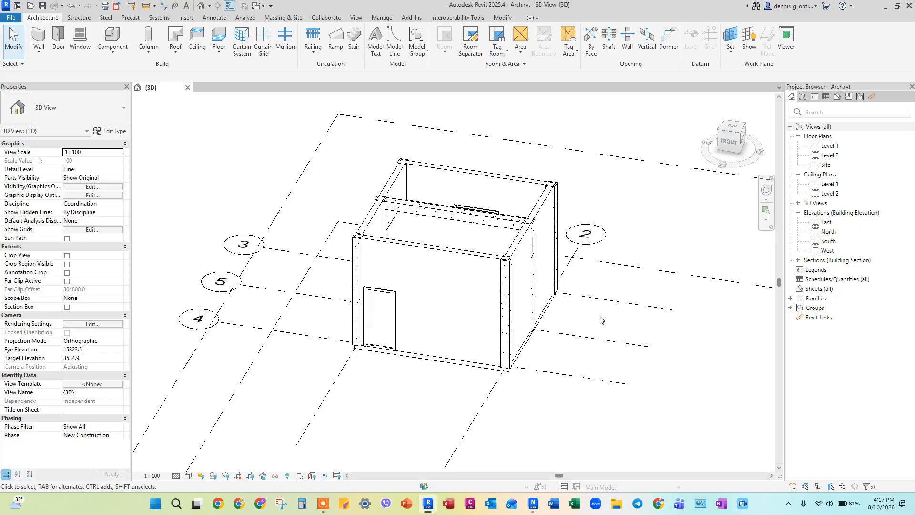
Step: Export the architectural model to Navisworks as Arch.nwc, replacing the existing cache file
click(409, 17)
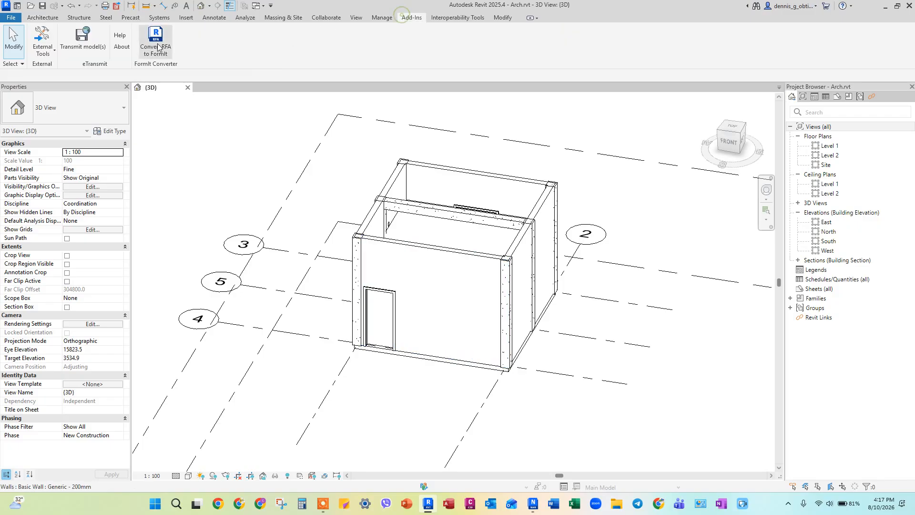
click(47, 53)
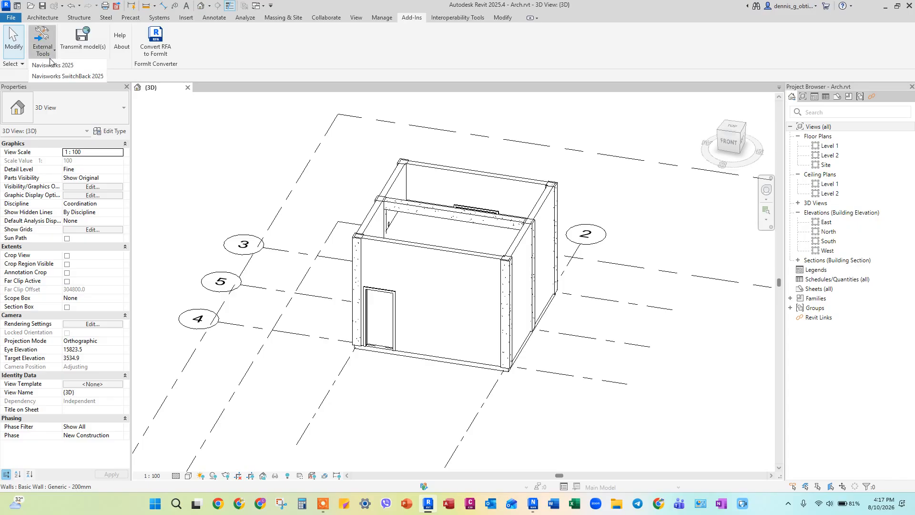
click(50, 66)
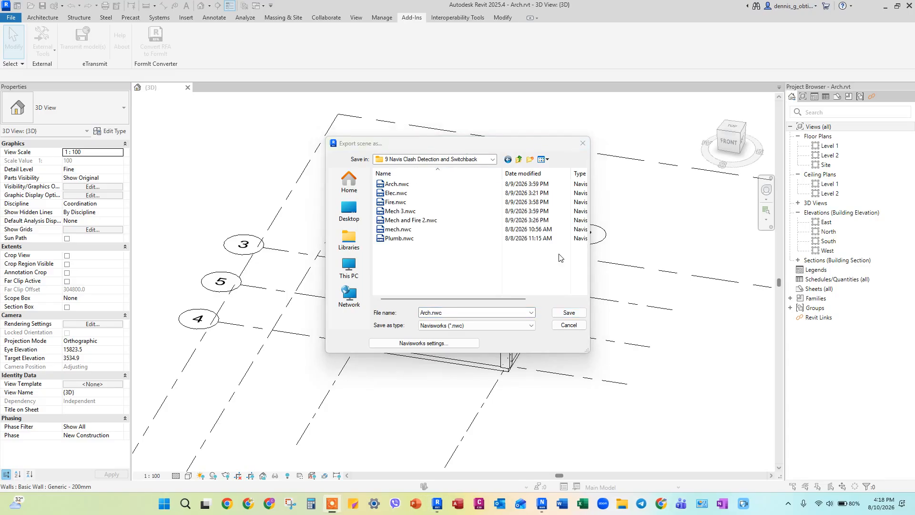
click(570, 312)
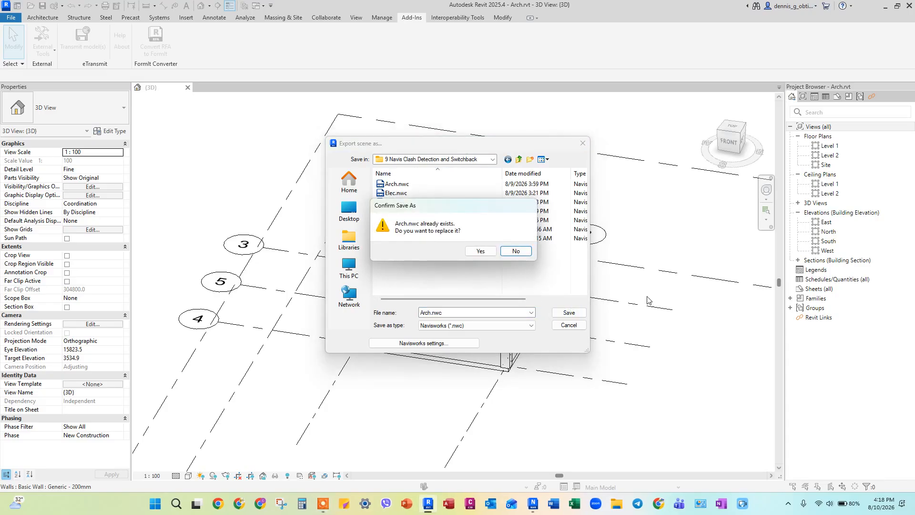
click(474, 251)
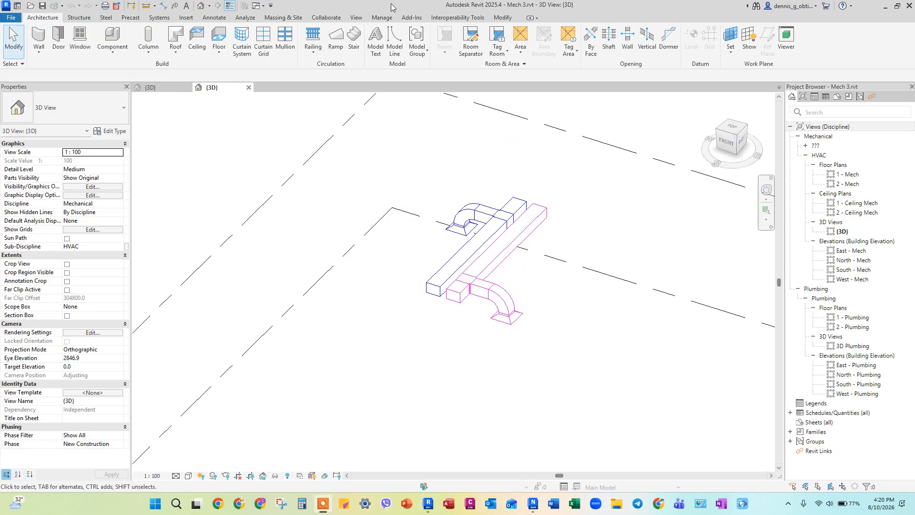
Step: Export the Mech 3 model to Navisworks as Mech 3.nwc, overwriting the existing cache file
click(413, 17)
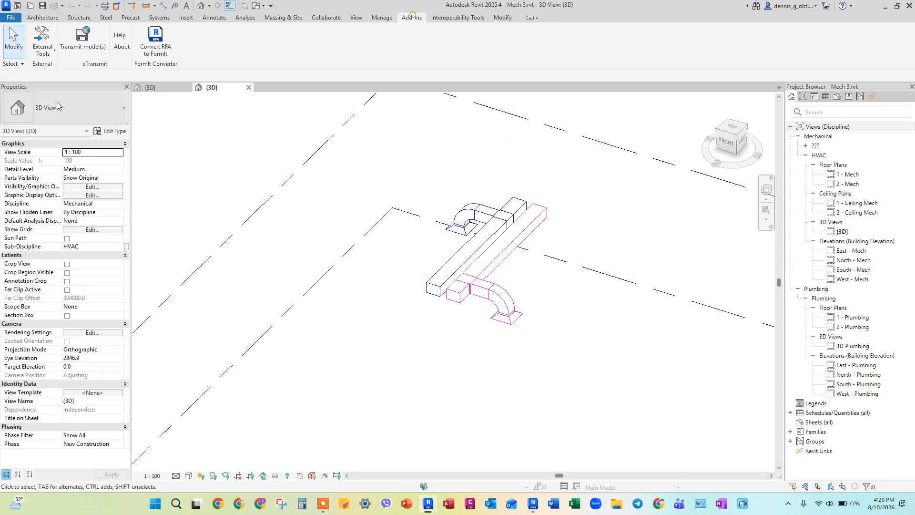
click(44, 65)
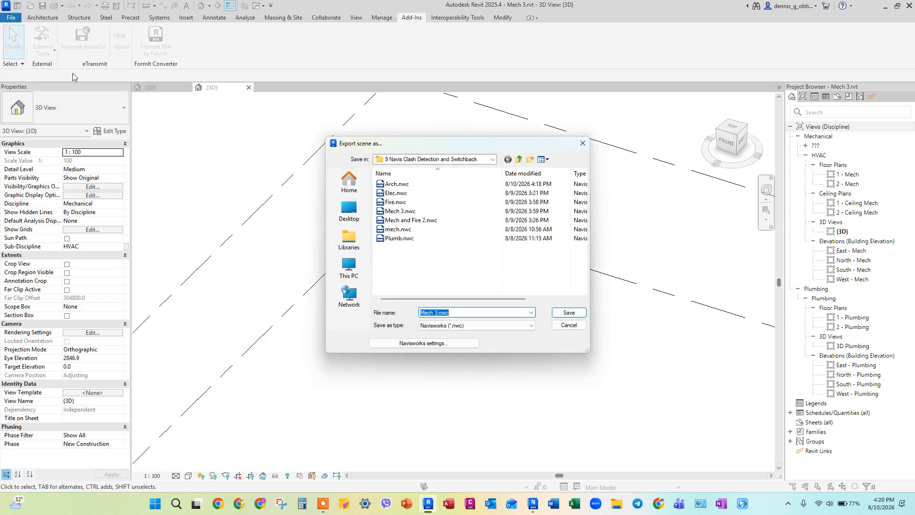
click(568, 314)
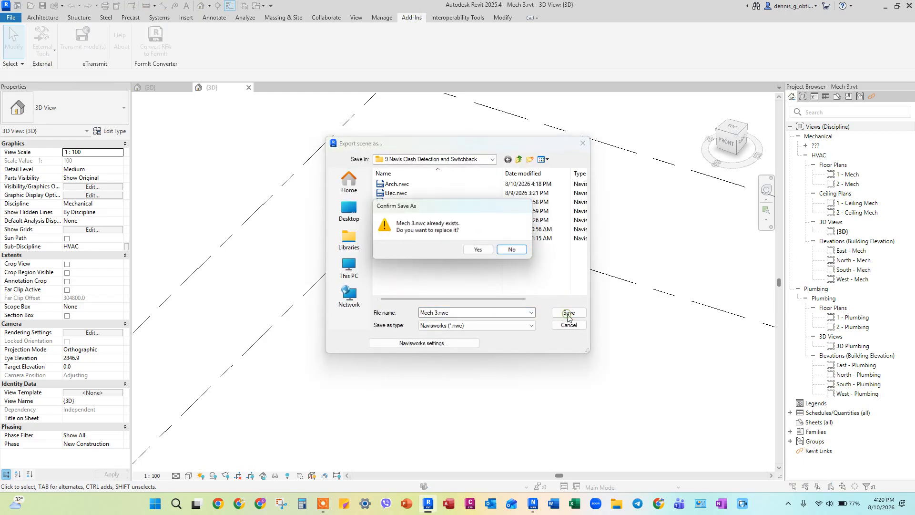
click(475, 251)
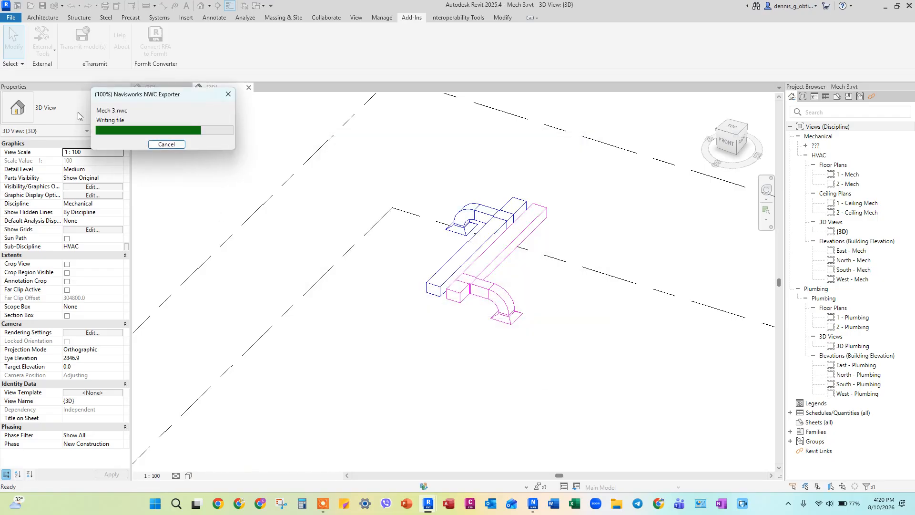
click(50, 53)
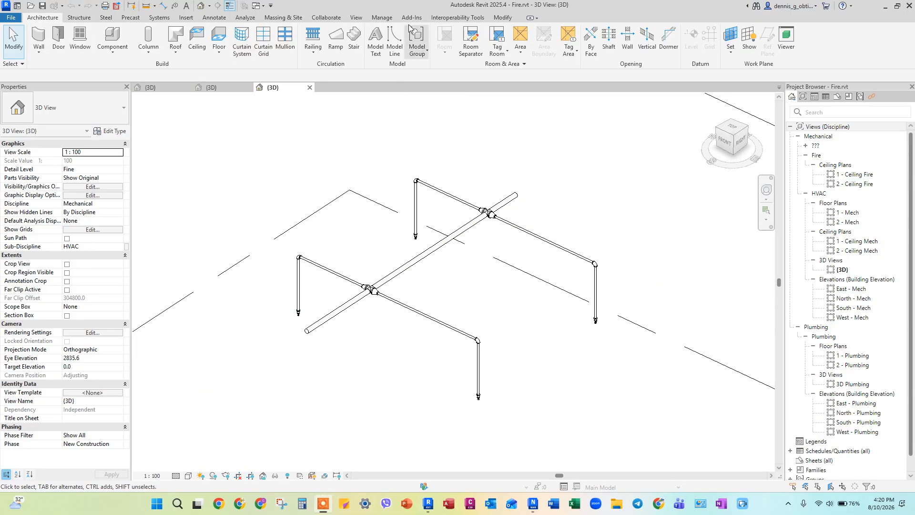
Step: Export the fire protection model to Navisworks as Fire.nwc, replacing the existing cache file
click(412, 18)
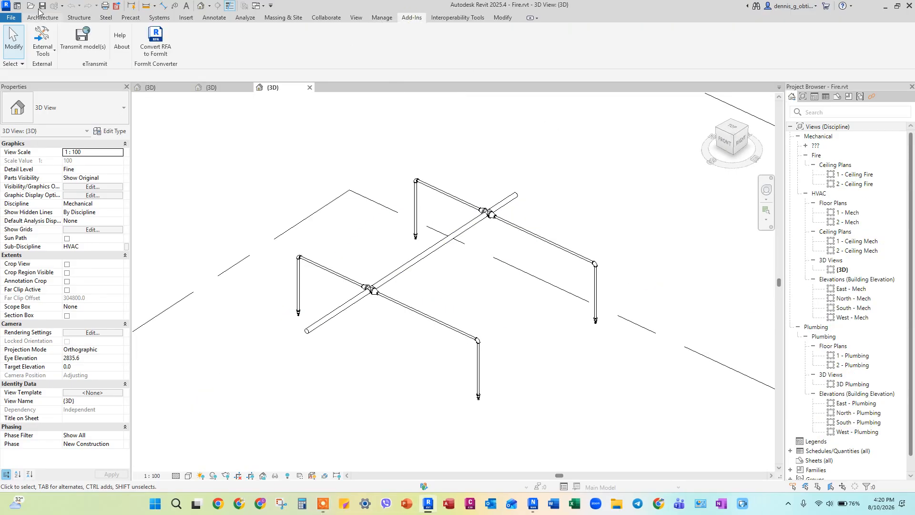
click(45, 55)
click(57, 72)
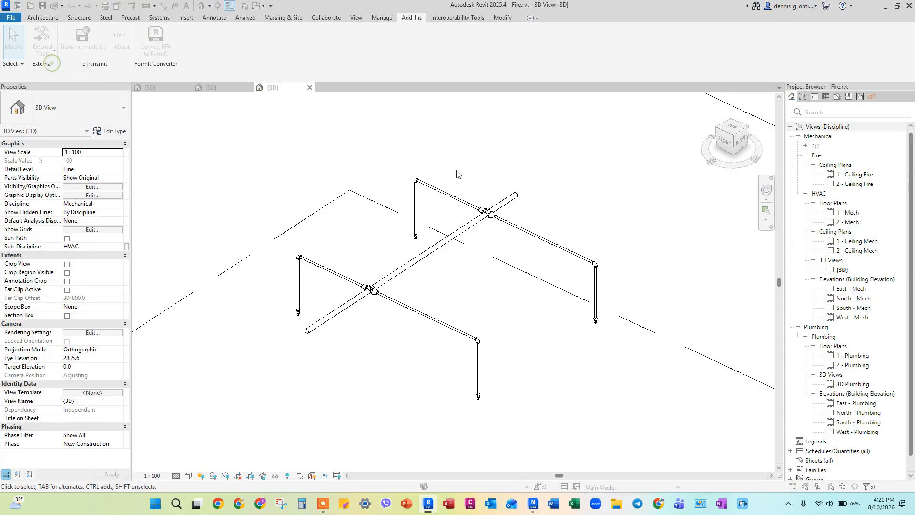
click(565, 316)
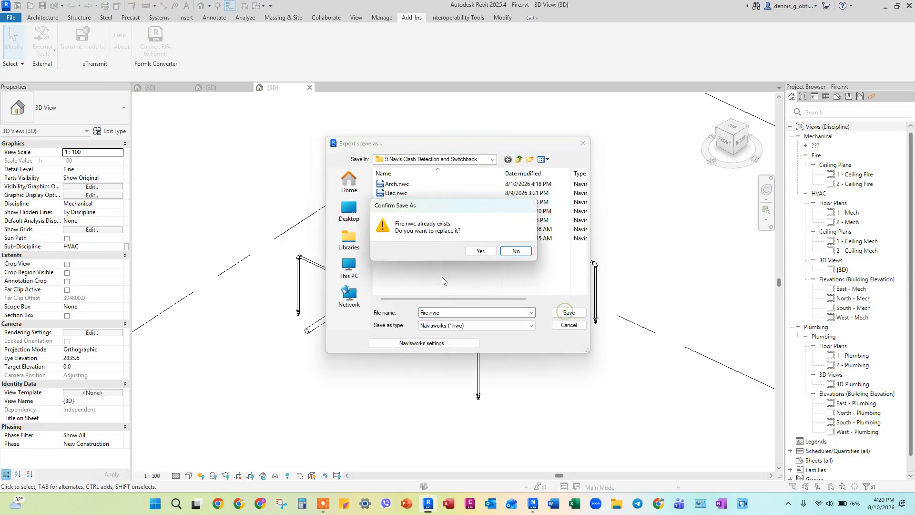
click(479, 252)
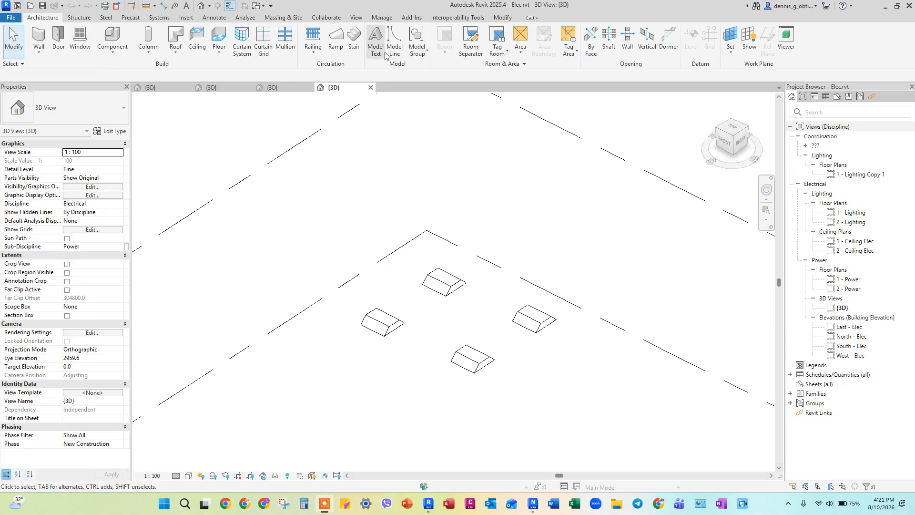
Step: Export the electrical model as Elec.nwc, replacing the existing file, and activate Navisworks SwitchBack 2025
click(412, 18)
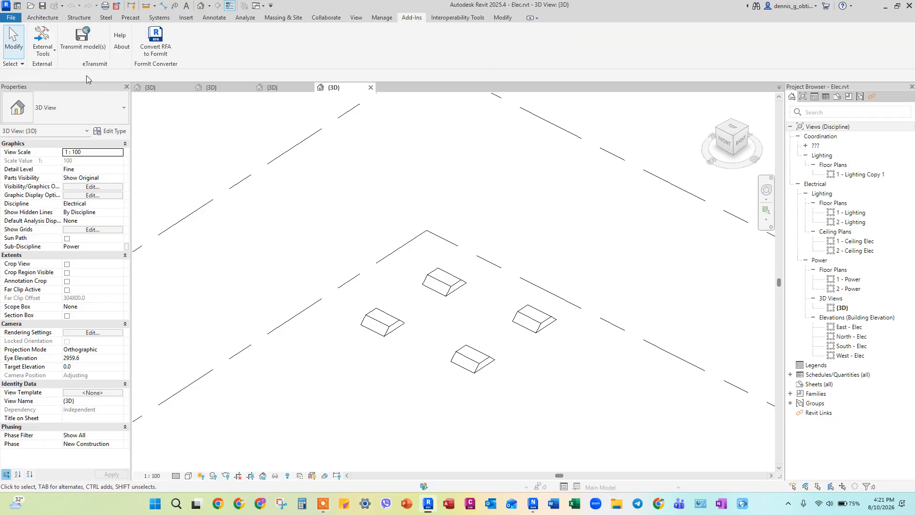
click(49, 53)
click(55, 65)
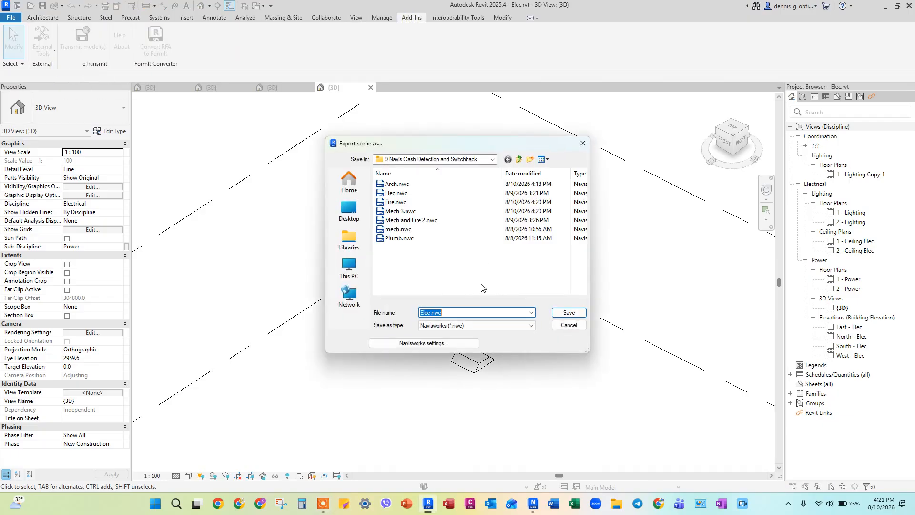
click(566, 314)
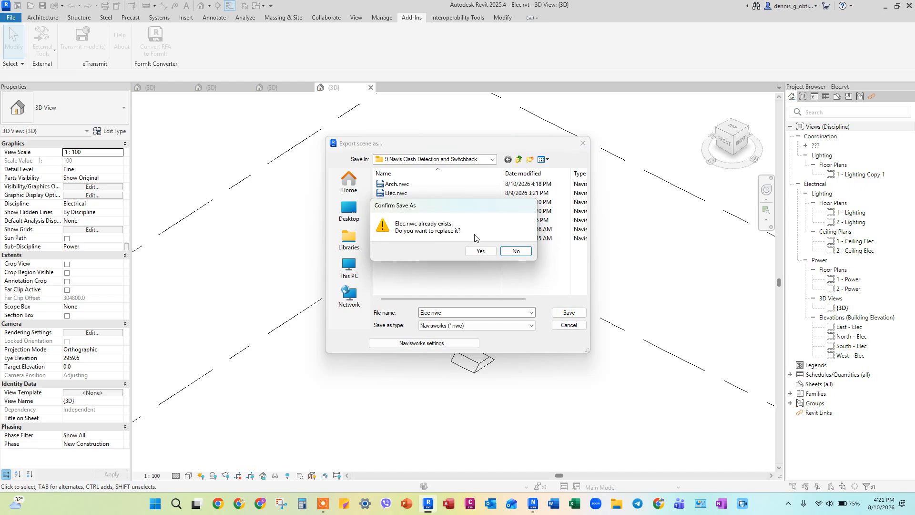
click(475, 251)
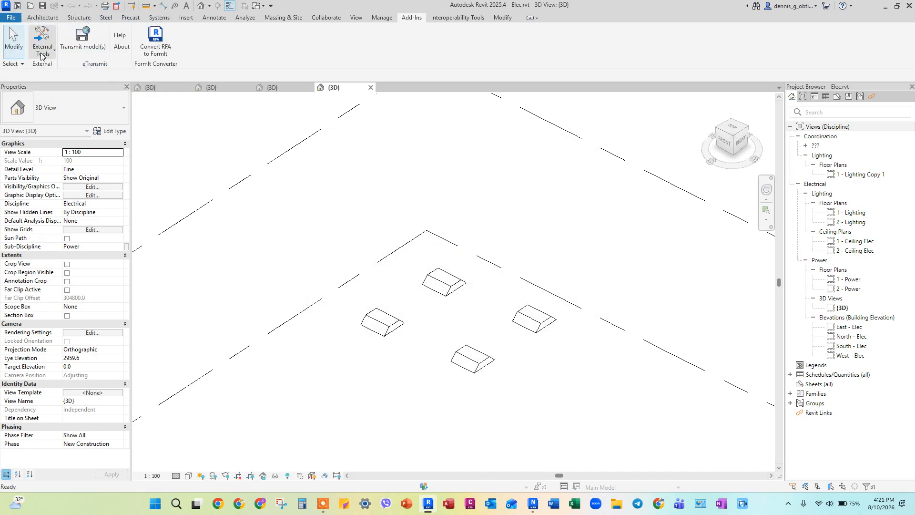
click(46, 52)
click(65, 77)
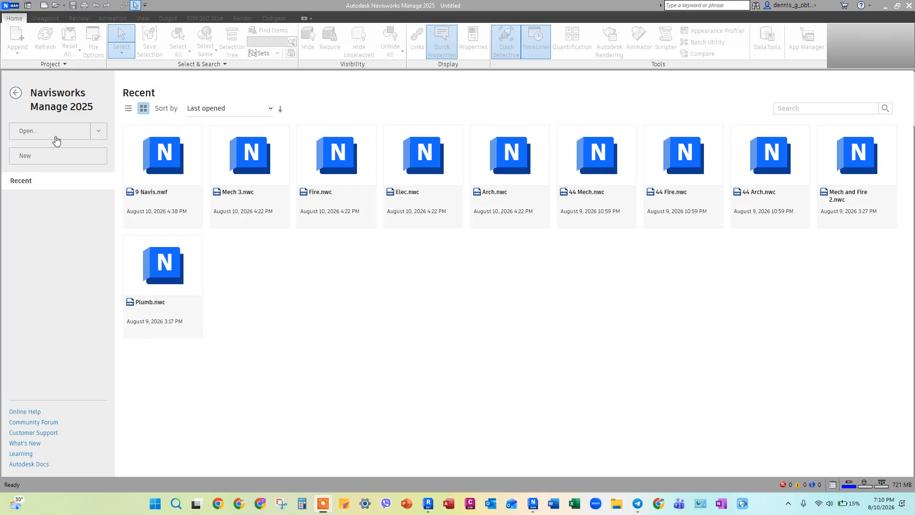
Step: In Navisworks Manage, start a new project and append Arch.nwc, Elec.nwc, Fire.nwc and Mech 3.nwc
click(41, 155)
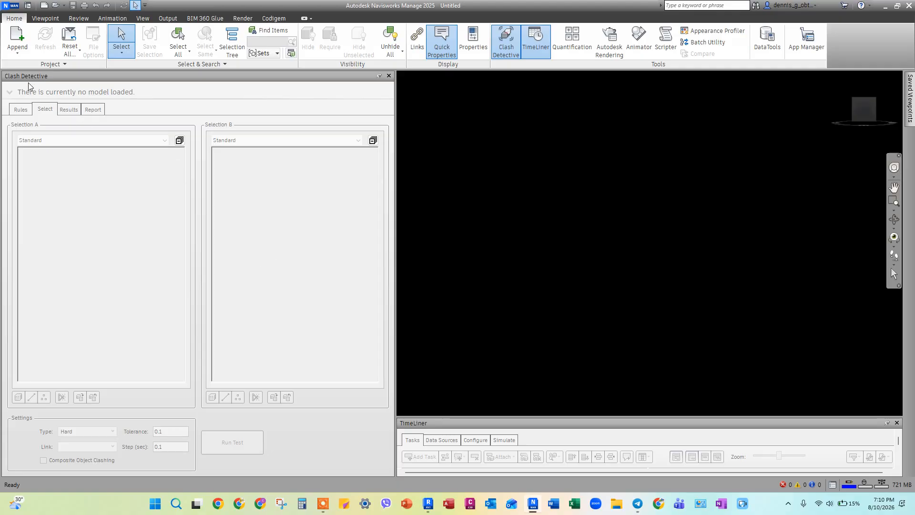
click(17, 38)
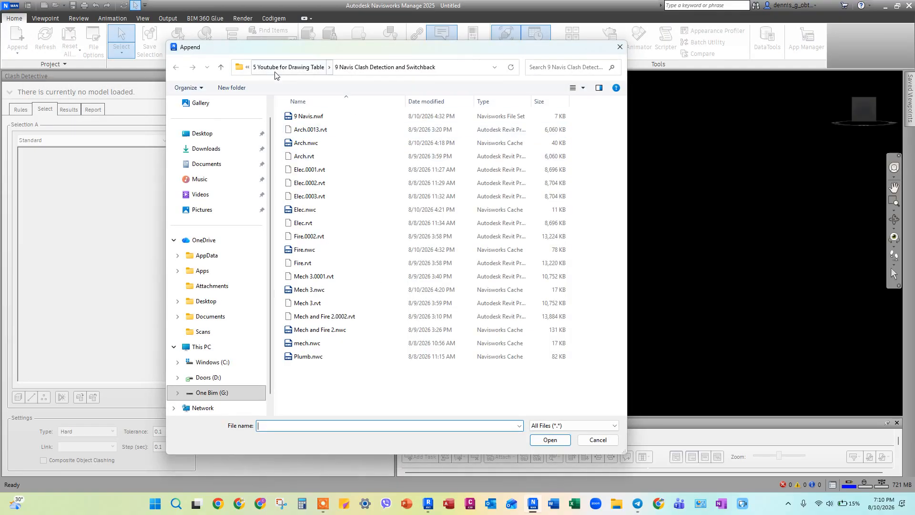
click(306, 143)
ctrl+click(305, 210)
ctrl+click(304, 249)
ctrl+click(307, 290)
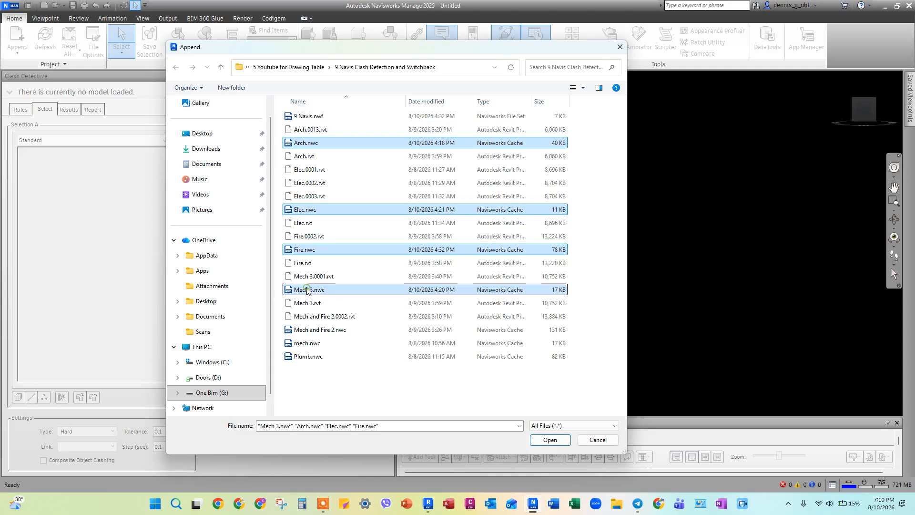
click(551, 440)
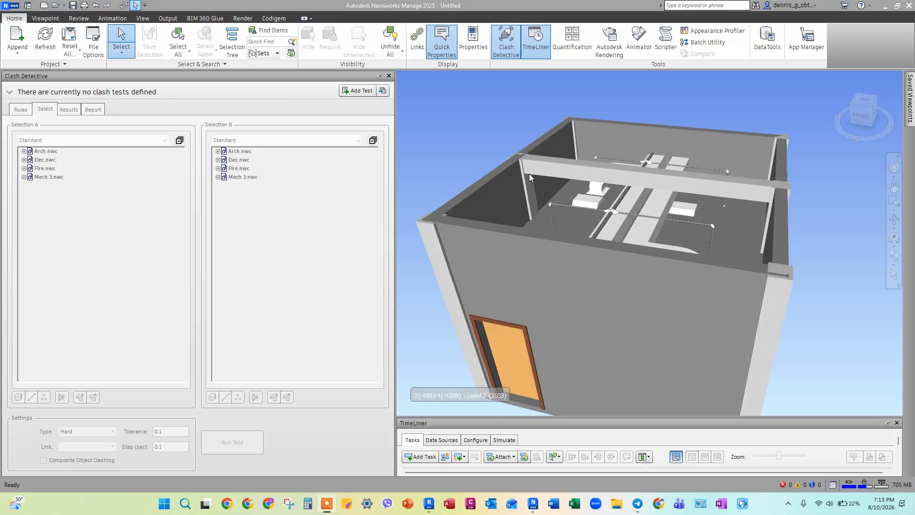
Step: Add a new clash test and name it D Vs F
click(357, 90)
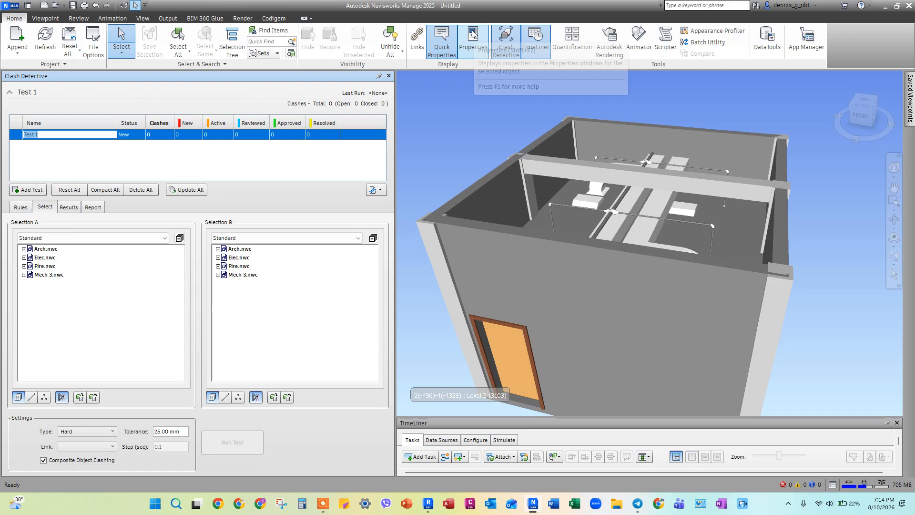
text(D Vs F)
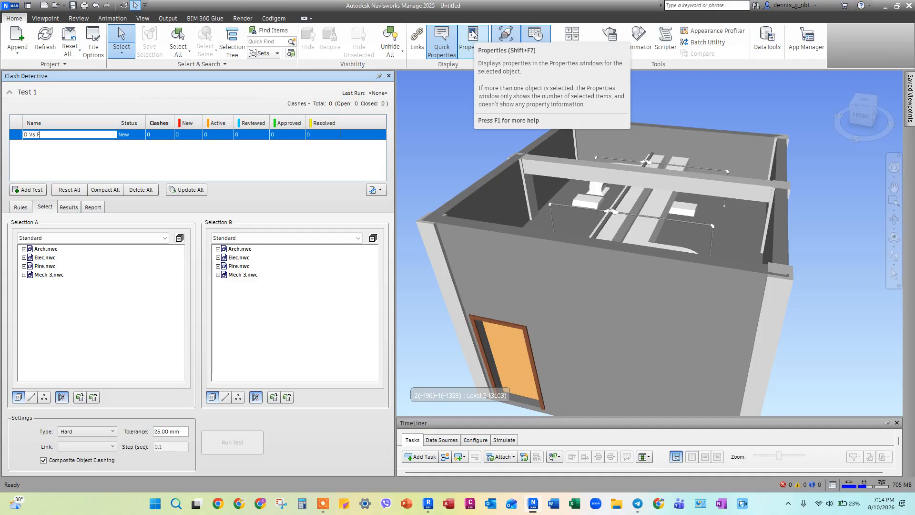
key(Return)
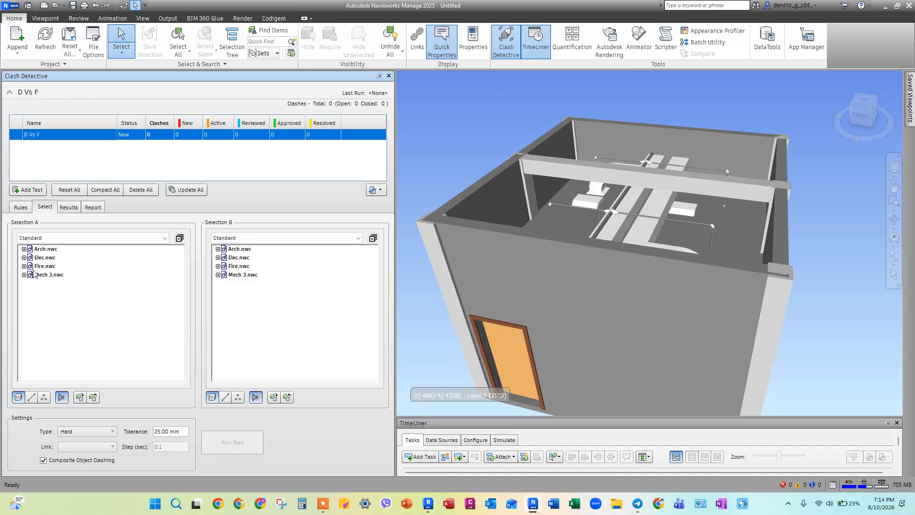
Step: Run the D Vs F clash test with Mech 3.nwc as Selection A, Fire.nwc as Selection B and a 10 mm tolerance
click(51, 237)
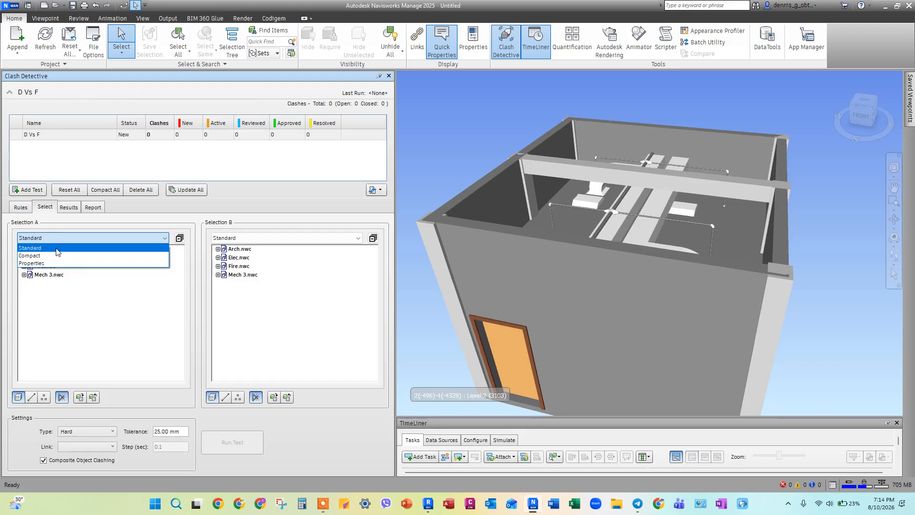
click(63, 314)
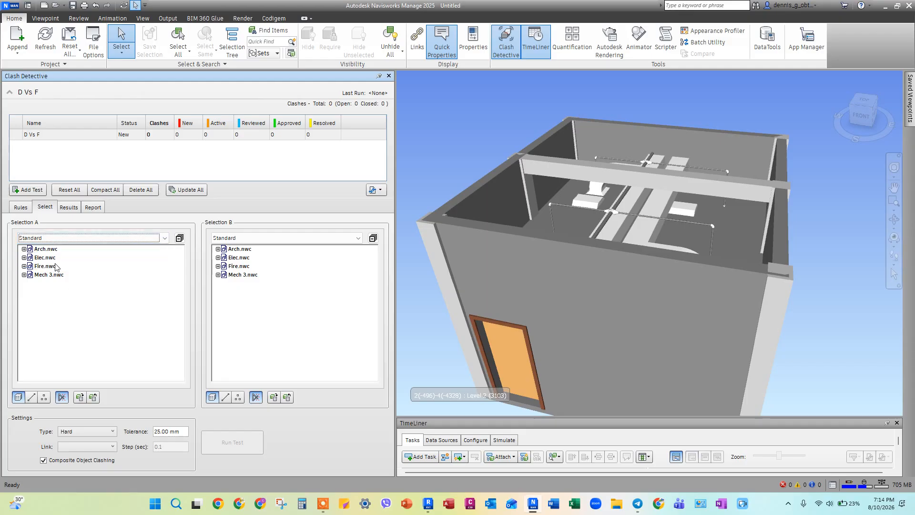
click(48, 275)
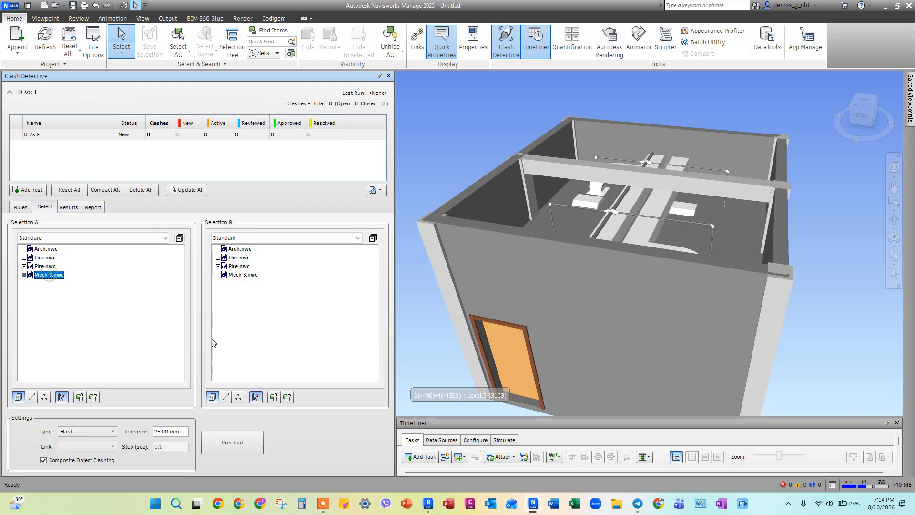
click(244, 266)
click(181, 431)
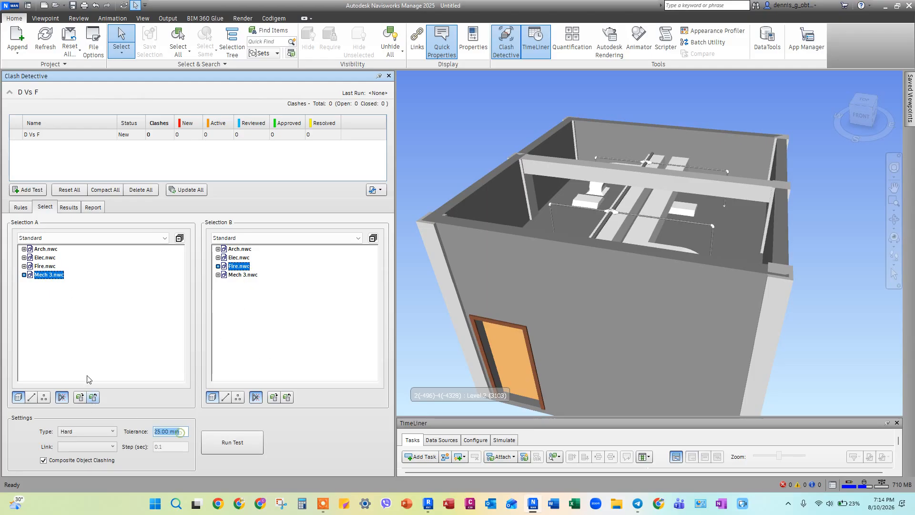
text(10)
click(235, 442)
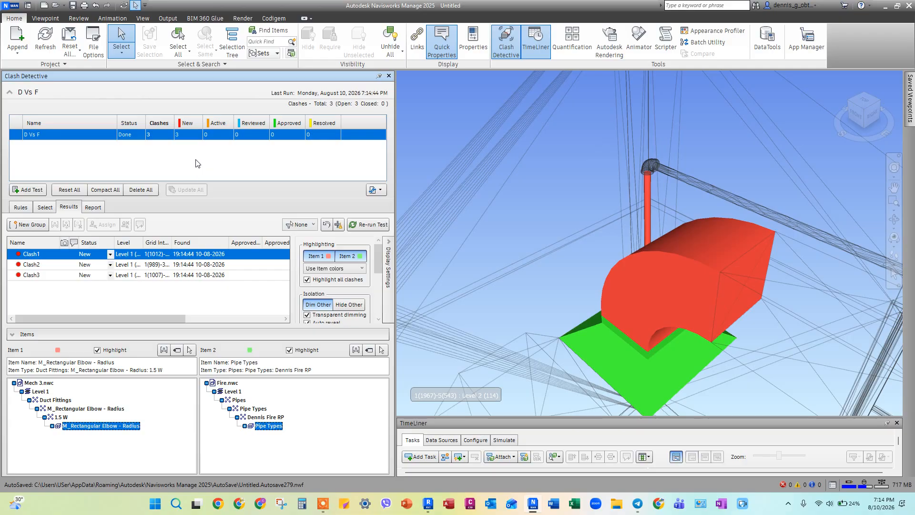
Step: Examine Clash1 from several angles in the 3D model, and display Clash2 from the D Vs F results
scroll(531, 170, down, 4)
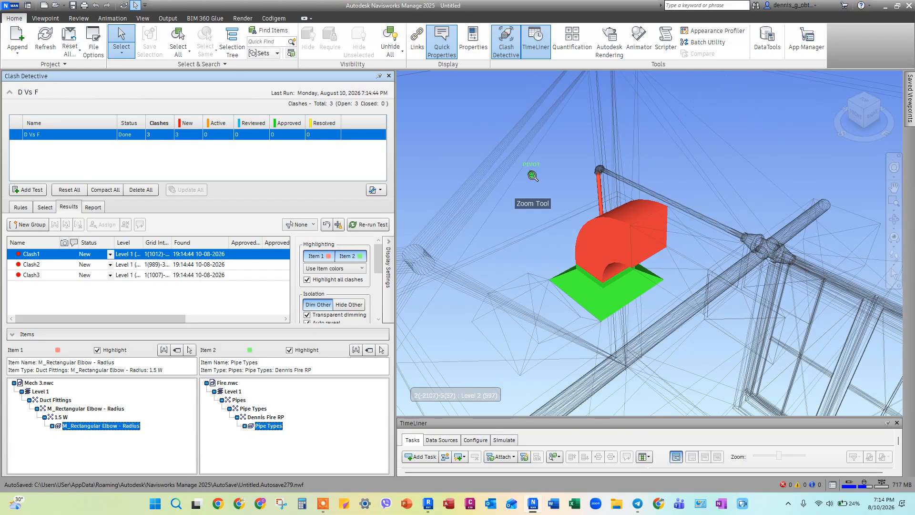
mouse_move(567, 224)
shift+middle_down()
mouse_move(703, 232)
mouse_move(689, 230)
shift+middle_up()
scroll(689, 231, up, 1)
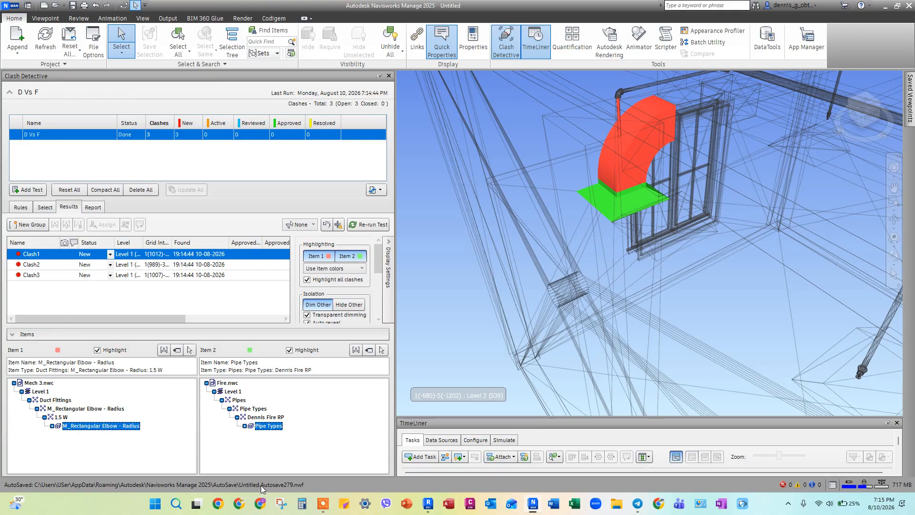
click(35, 265)
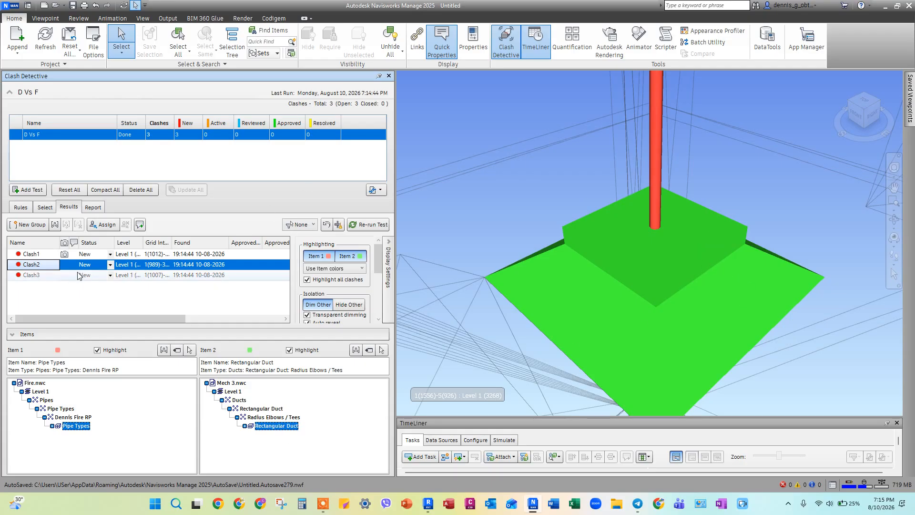
Step: Display Clash3, select Clash1 through Clash3 in the D Vs F results, and create a new group named Duct Vs Fire F
click(32, 276)
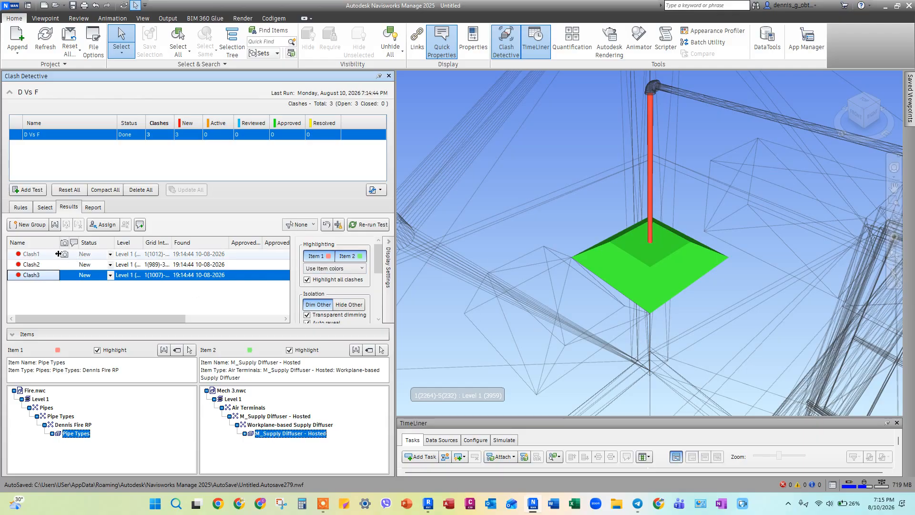
click(41, 255)
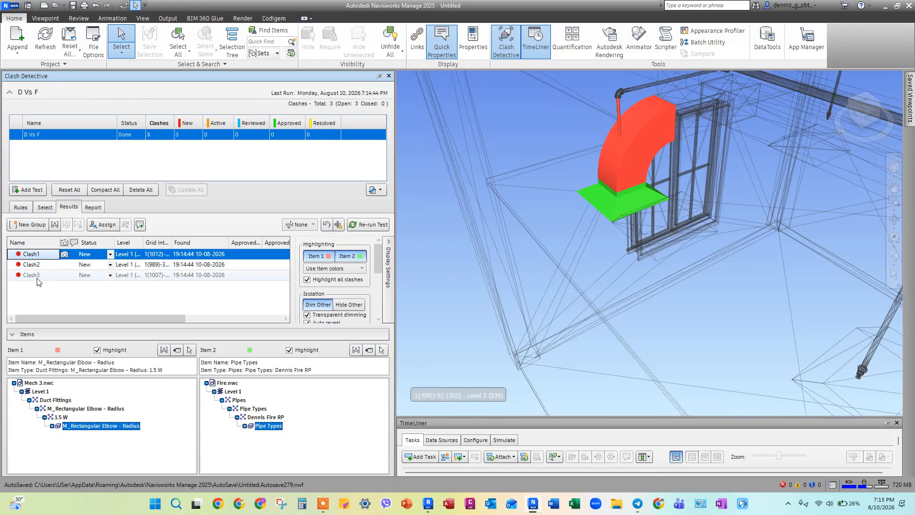
shift+click(36, 276)
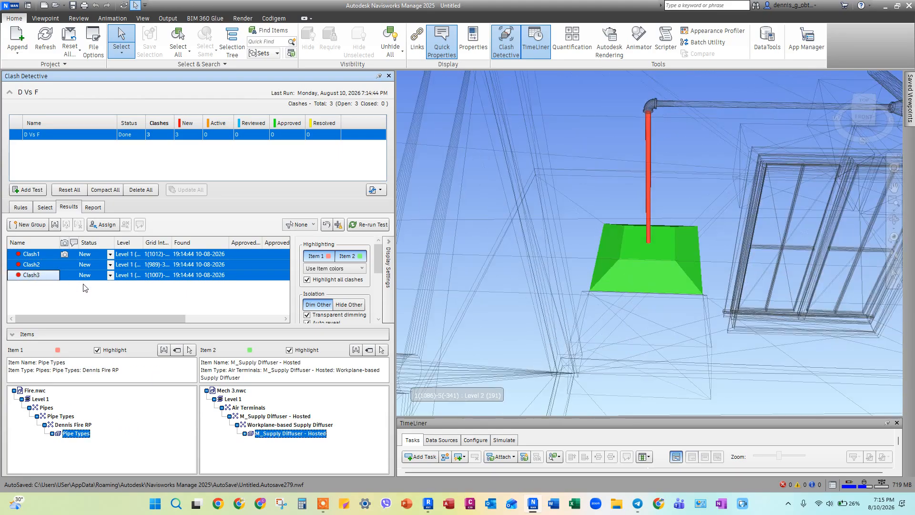
click(27, 225)
mouse_move(611, 213)
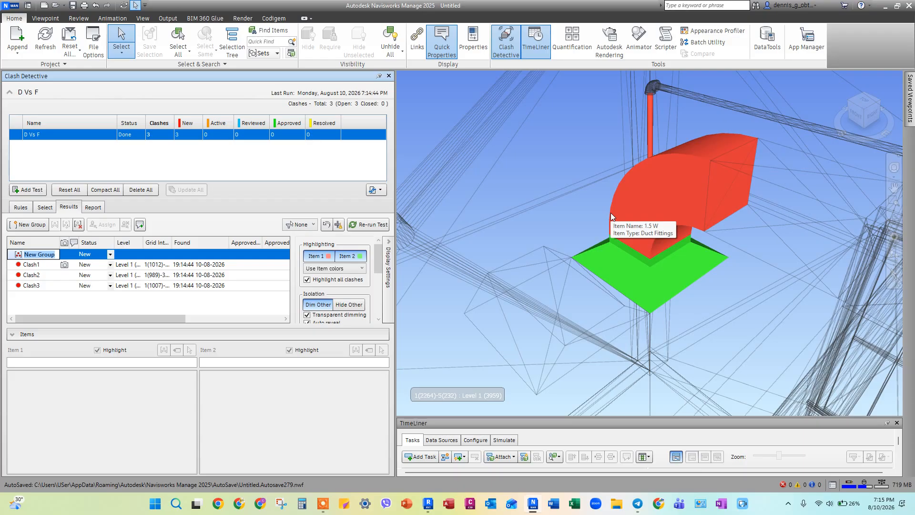
text(Duct Vs Fire F)
key(Return)
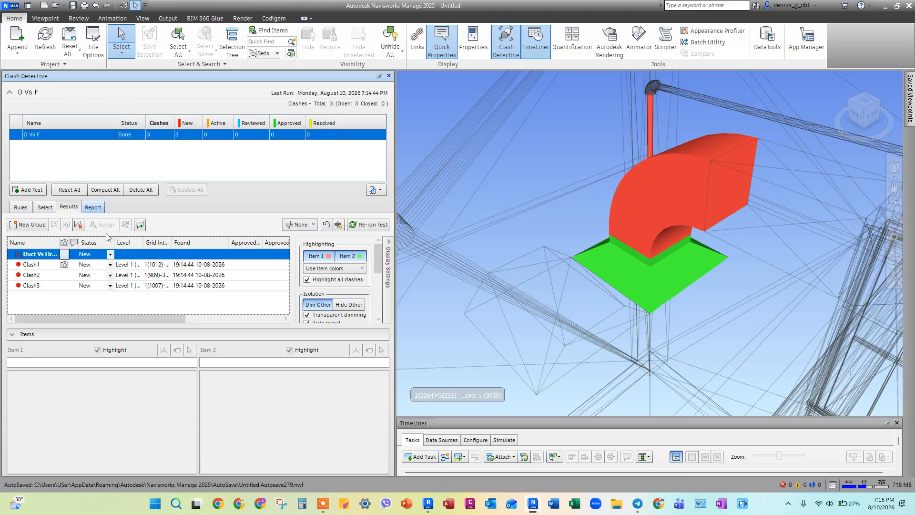
Step: Use SwitchBack on the vertical fire pipe above the duct elbow and inspect the pipe's conflict in Revit
middle_drag(565, 250, 555, 280)
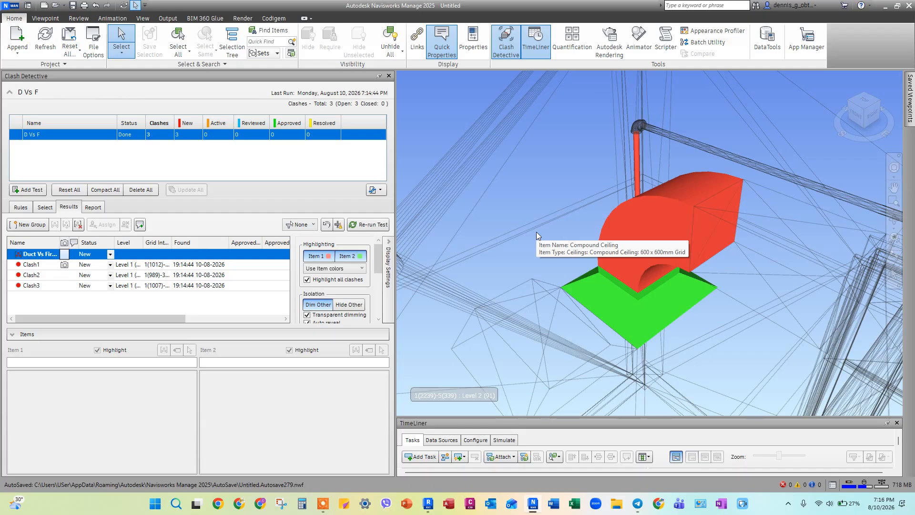
right_click(637, 156)
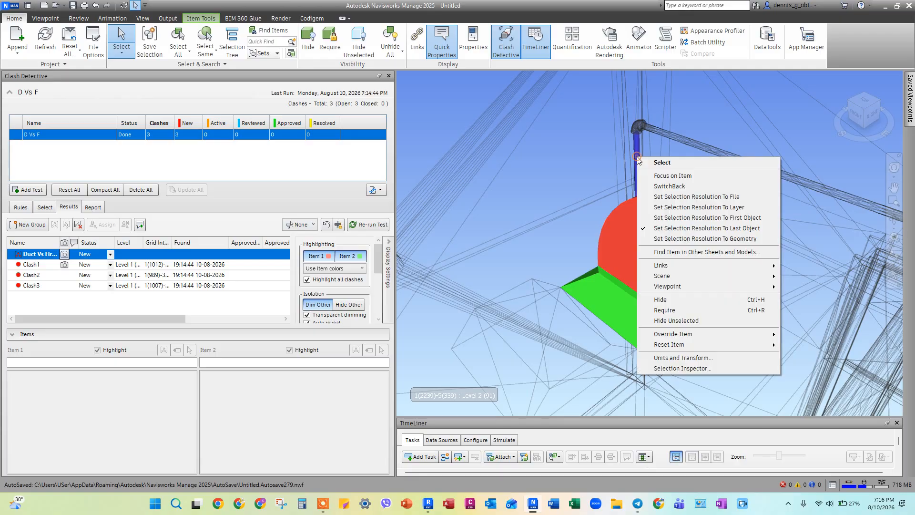
click(669, 186)
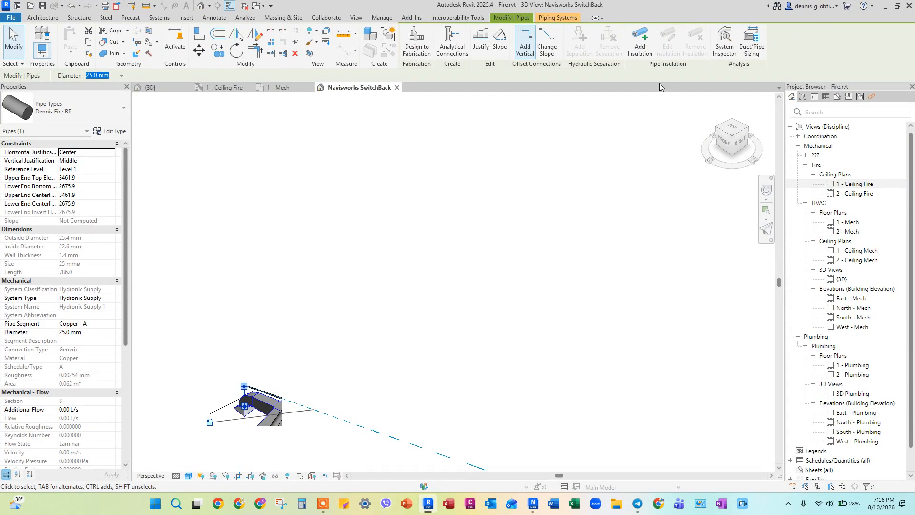
middle_drag(482, 258, 627, 192)
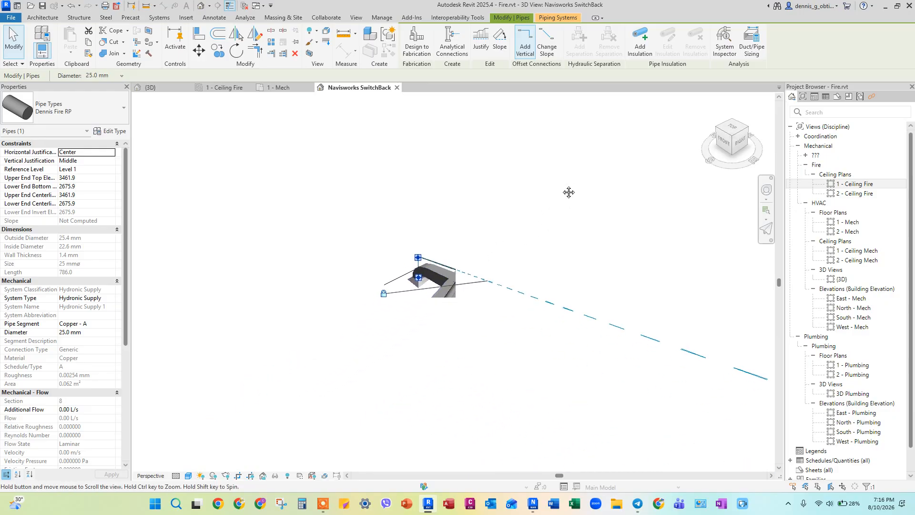
scroll(468, 254, up, 3)
scroll(383, 299, up, 4)
scroll(379, 293, up, 3)
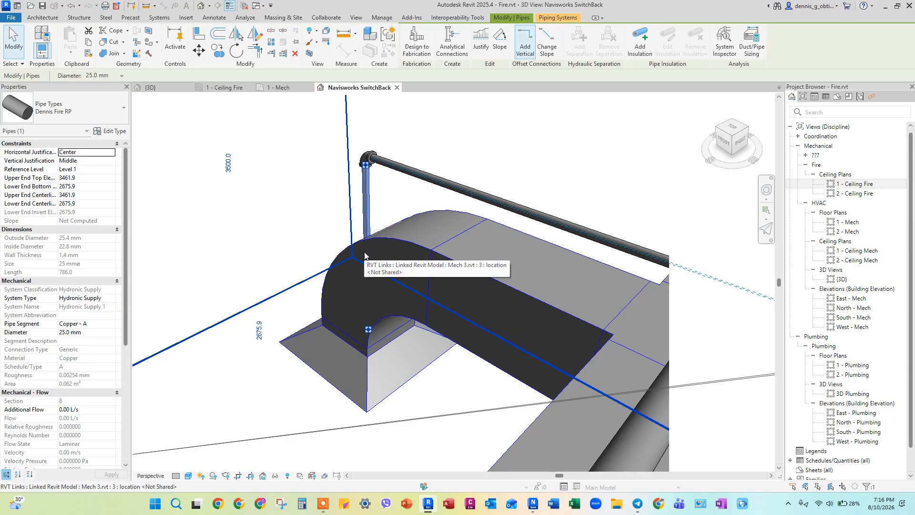
shift+middle_drag(307, 231, 349, 245)
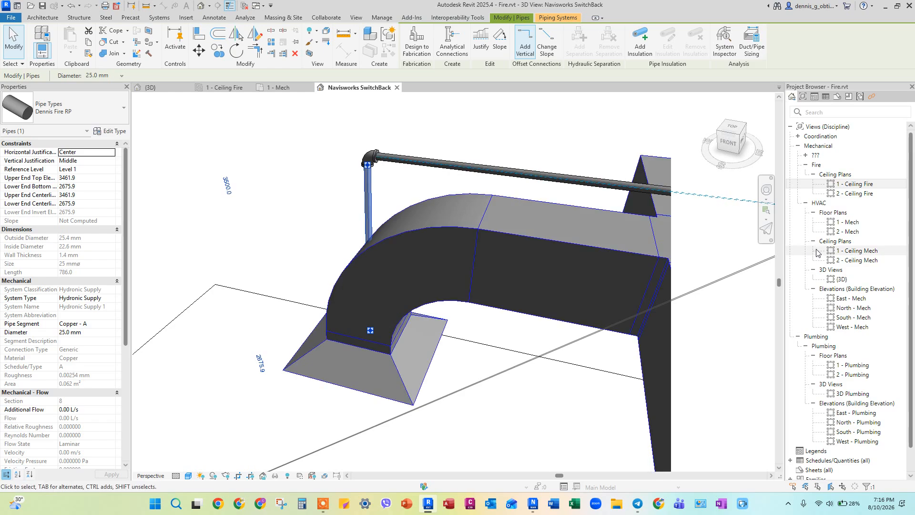
Step: In the 1 - Ceiling Fire plan, nudge the horizontal fire branch pipe up the plan until its sprinkler end clears the square supply diffuser
click(859, 185)
double_click(859, 184)
scroll(362, 182, up, 5)
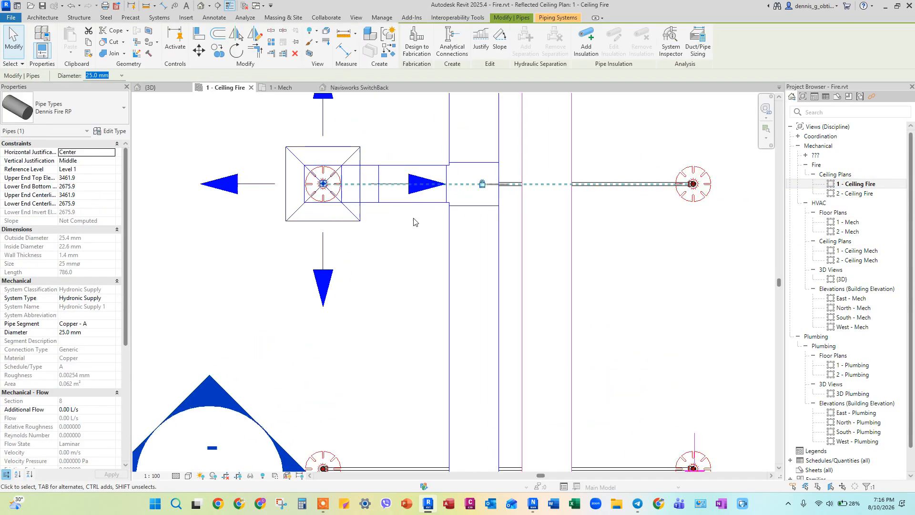
click(625, 181)
middle_drag(623, 263, 616, 351)
key(Up)
key(Up)
key(Up)
key(Up)
key(Up)
key(Up)
key(Up)
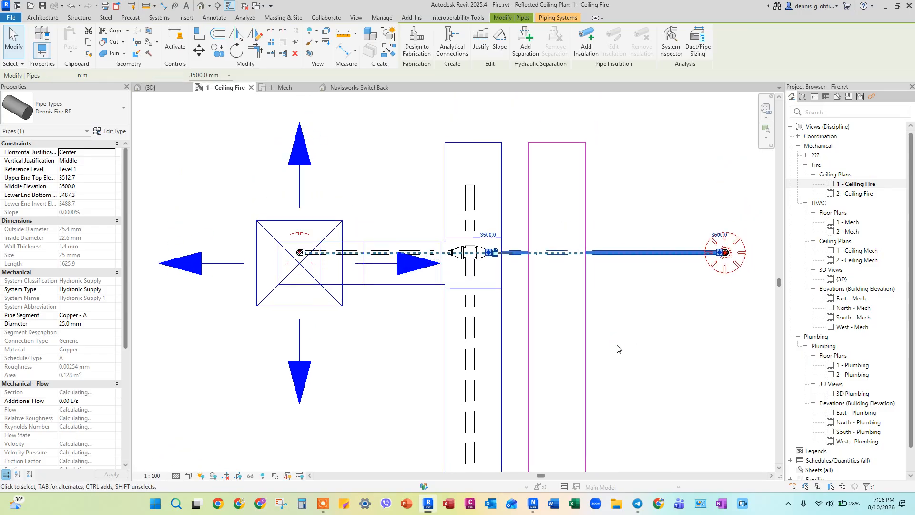
key(Up)
key(Up)
key(Up)
key(Up)
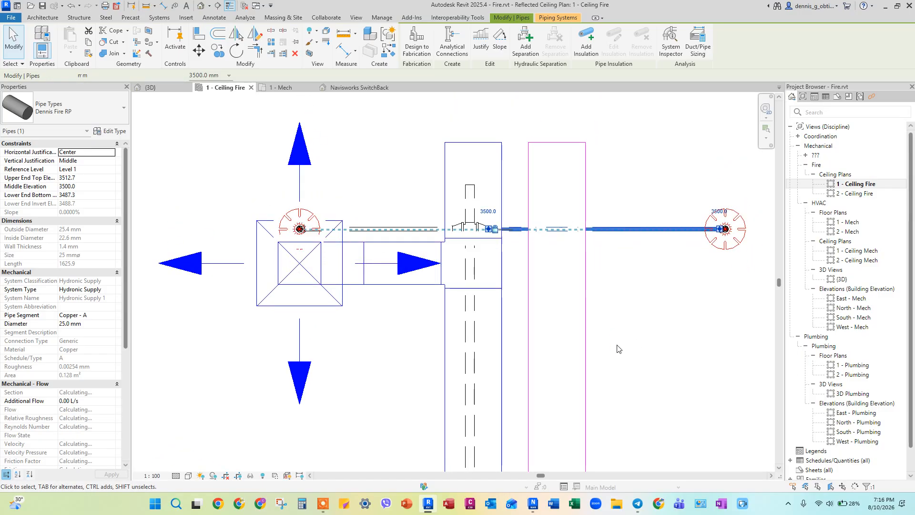
key(Up)
key(Up)
key(Up)
key(Up)
key(Up)
key(Up)
key(Up)
key(Up)
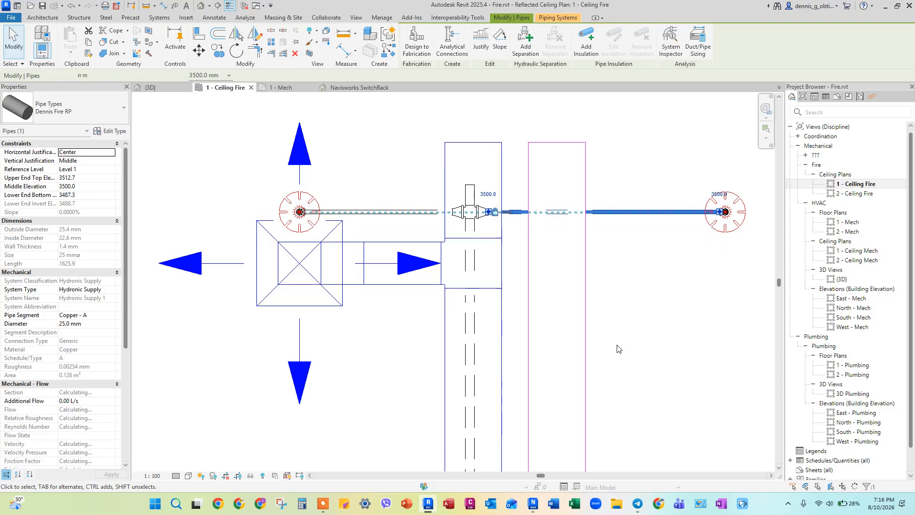
key(Up)
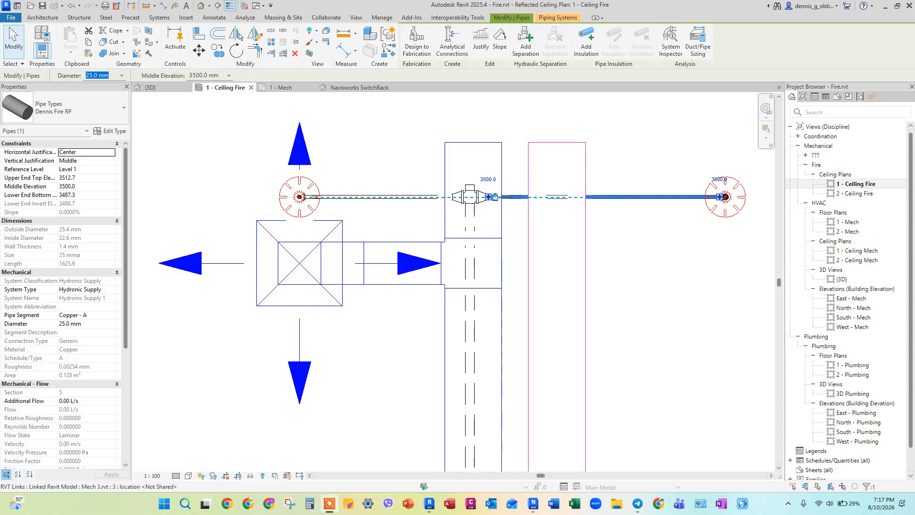
Step: Open the default 3D view and examine the moved fire pipe drop beside the duct elbow
click(201, 6)
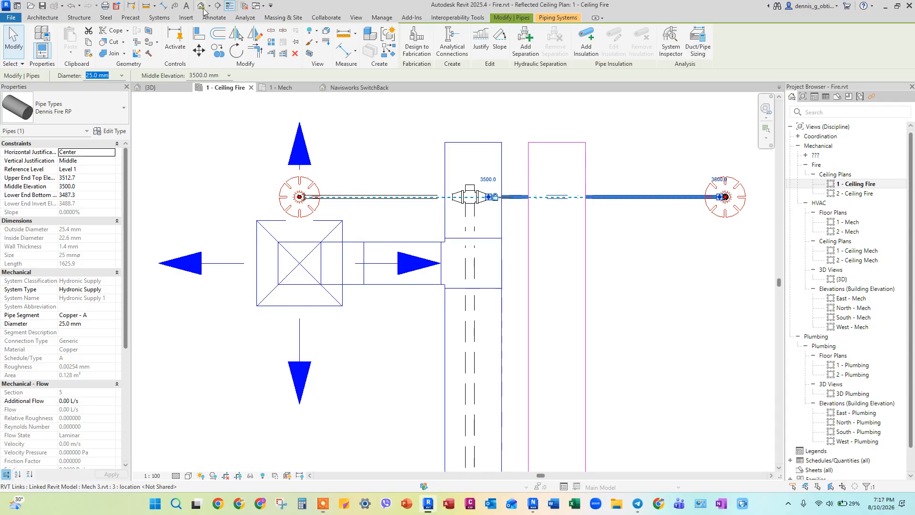
scroll(429, 205, up, 10)
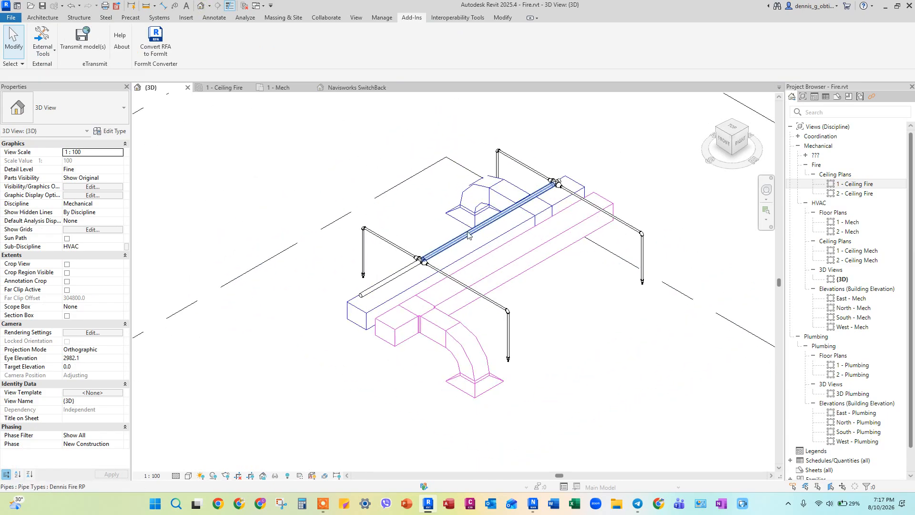
middle_drag(637, 104, 575, 214)
click(484, 200)
shift+middle_drag(433, 238, 521, 229)
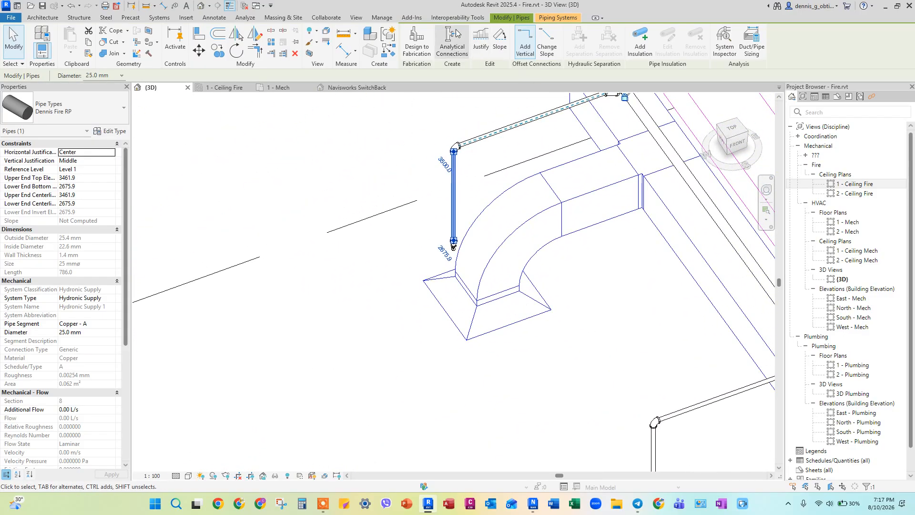
click(412, 18)
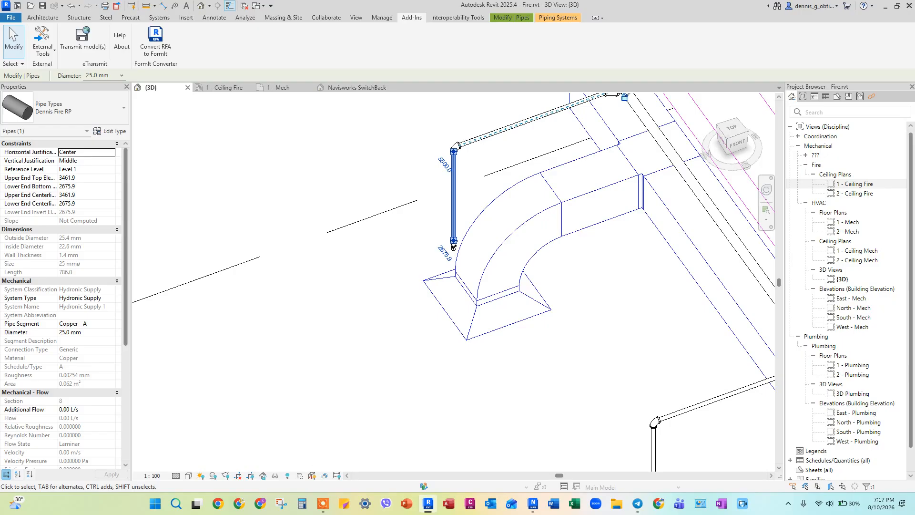
Step: Switch to Navisworks, save the project as 9 Navis.nwf, and start a new empty project
click(323, 504)
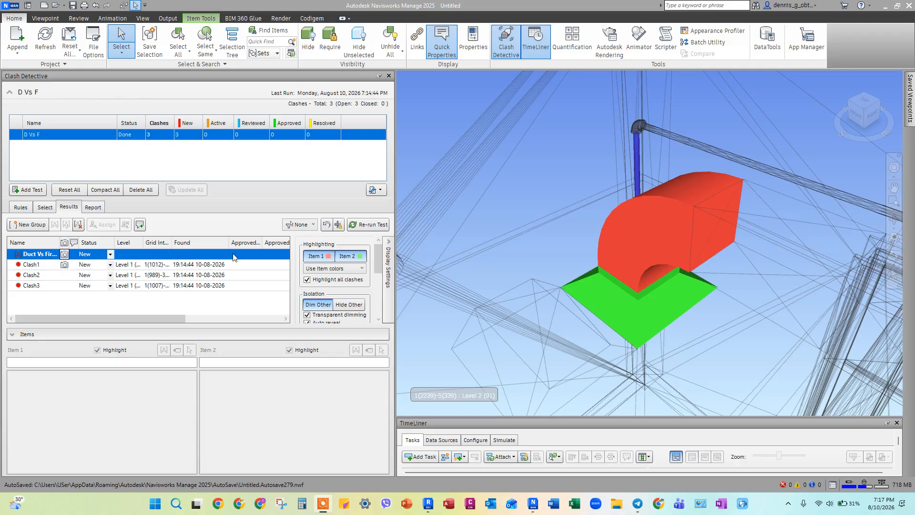
click(10, 7)
click(21, 96)
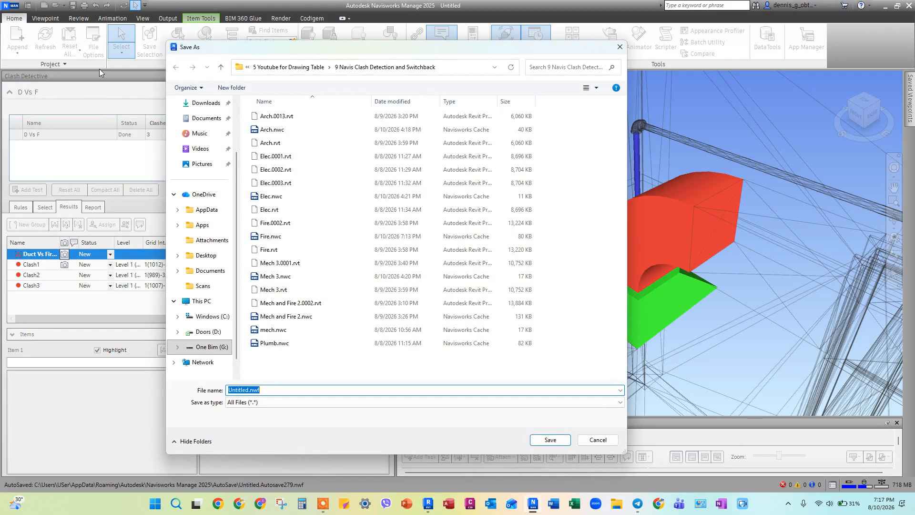
click(245, 390)
key(BackSpace)
key(BackSpace)
text(9 Navis)
click(549, 440)
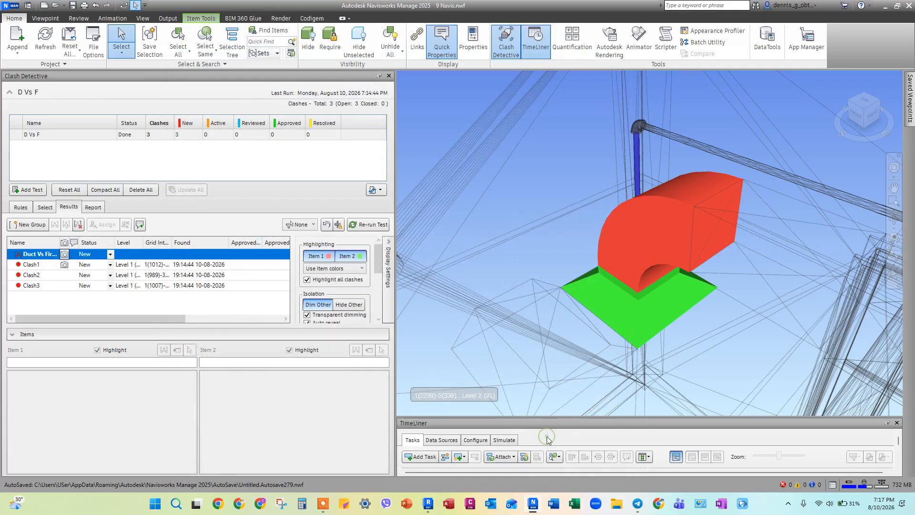
click(13, 6)
click(30, 31)
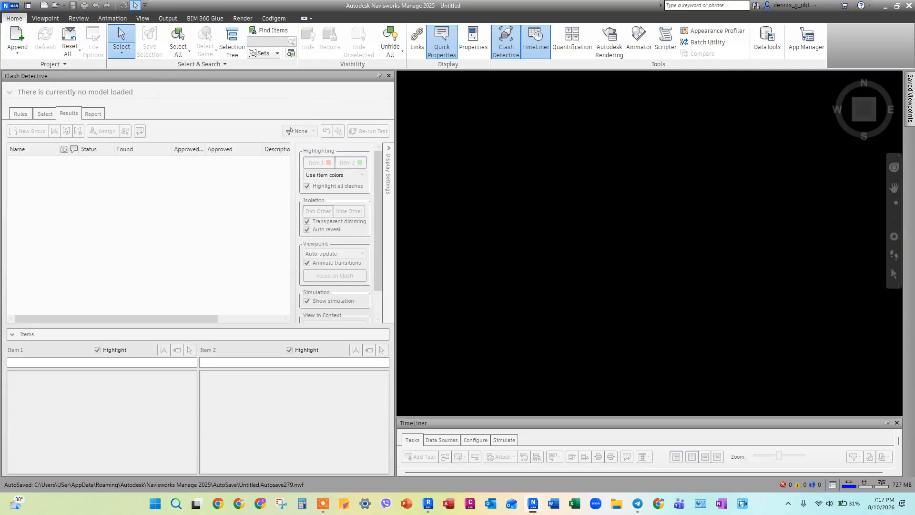
Step: Return to Revit and export the Fire model to Navisworks as Fire.nwc, replacing the existing file
drag(914, 305, 516, 66)
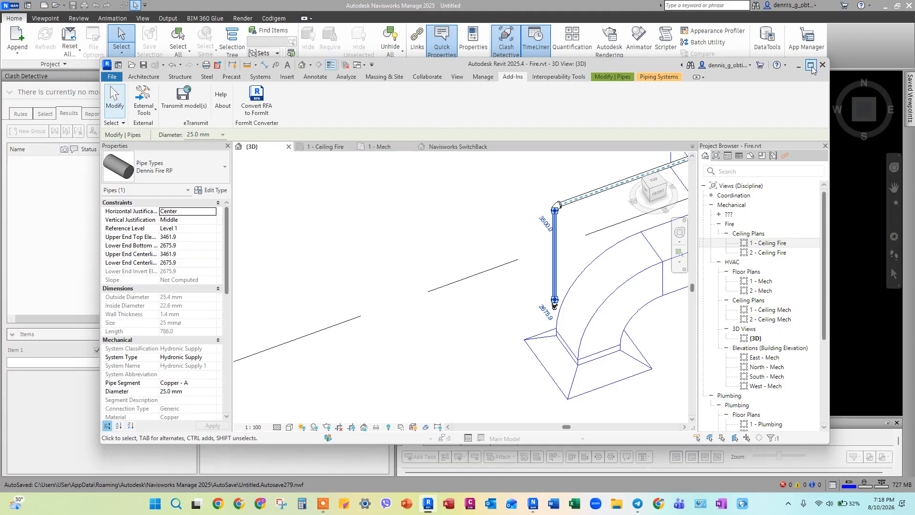
click(812, 66)
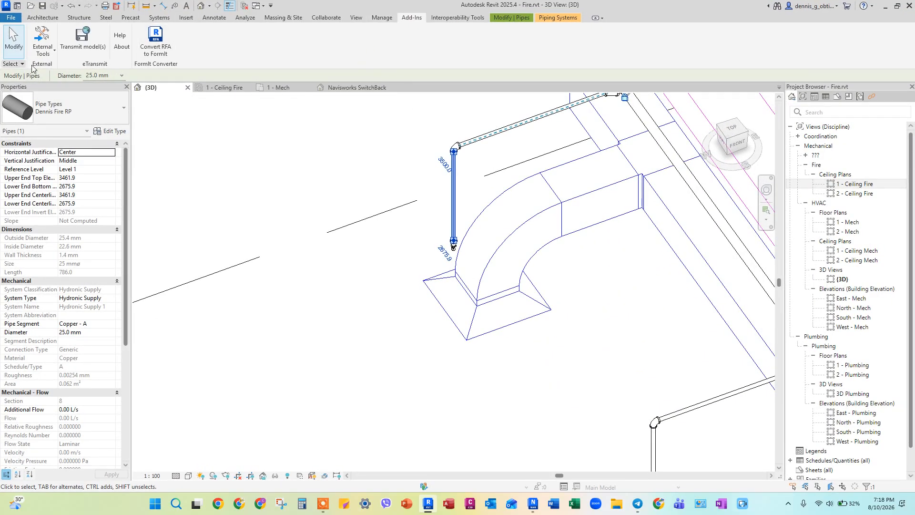
click(46, 48)
click(56, 59)
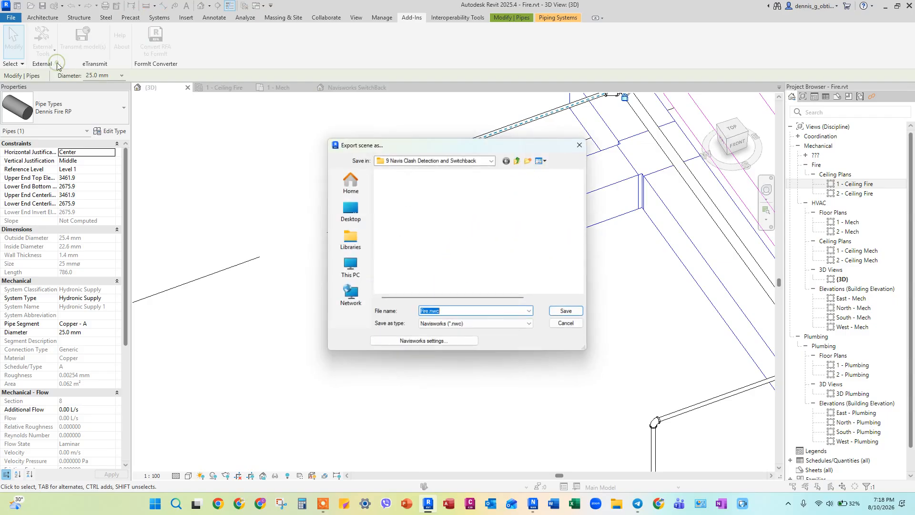
click(572, 314)
click(519, 249)
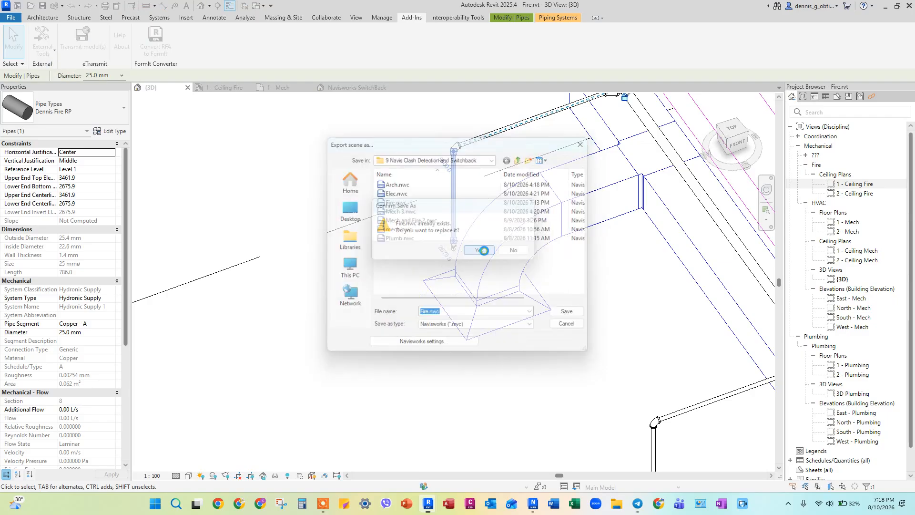
click(365, 275)
click(42, 43)
click(59, 76)
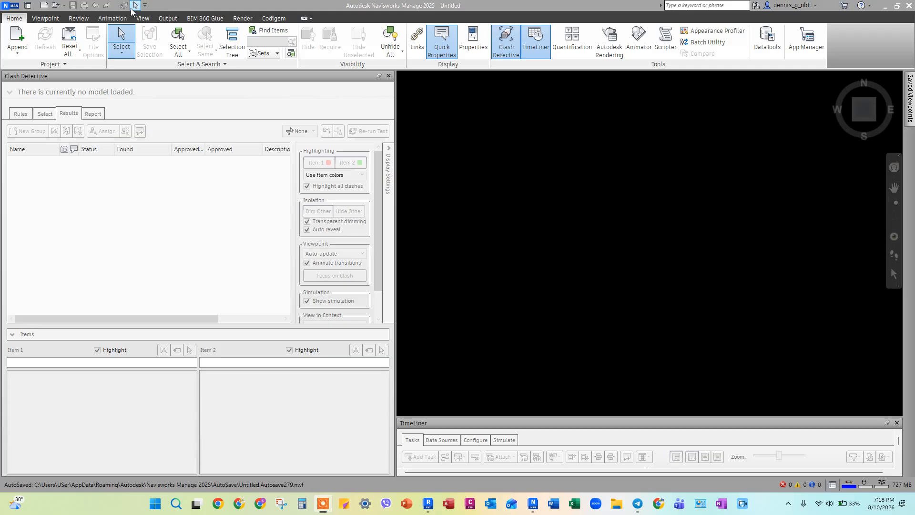
Step: In Navisworks, append 9 Navis.nwf and inspect the relocated vertical fire pipe next to the duct elbow
click(24, 40)
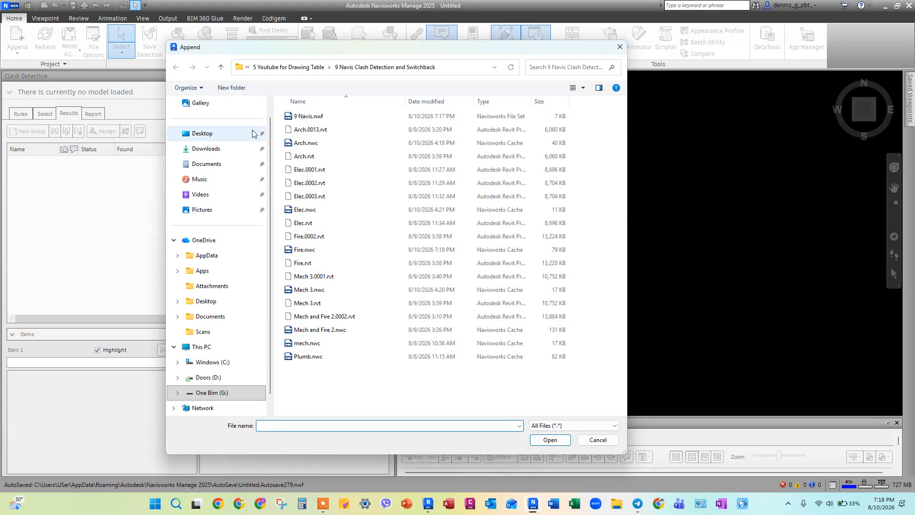
click(291, 117)
click(550, 439)
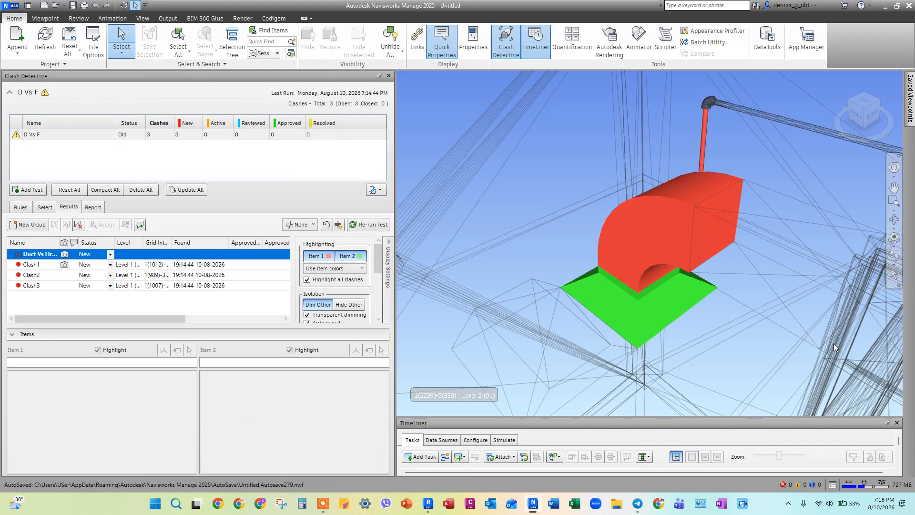
click(703, 146)
shift+middle_drag(703, 145, 737, 280)
mouse_move(589, 258)
shift+middle_down()
mouse_move(537, 255)
mouse_move(649, 303)
mouse_move(535, 303)
mouse_move(565, 318)
mouse_move(525, 299)
shift+middle_up()
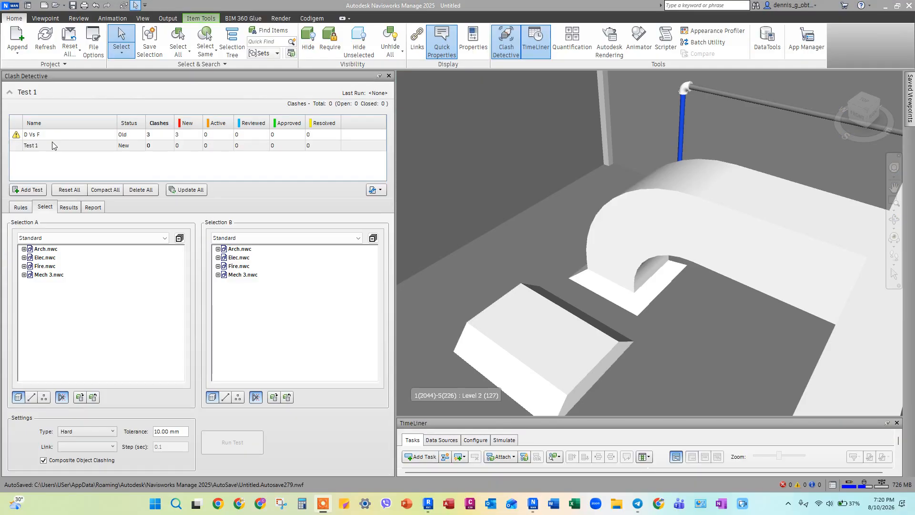
Step: Rename the clash test Test 1 as E Vs F
double_click(56, 144)
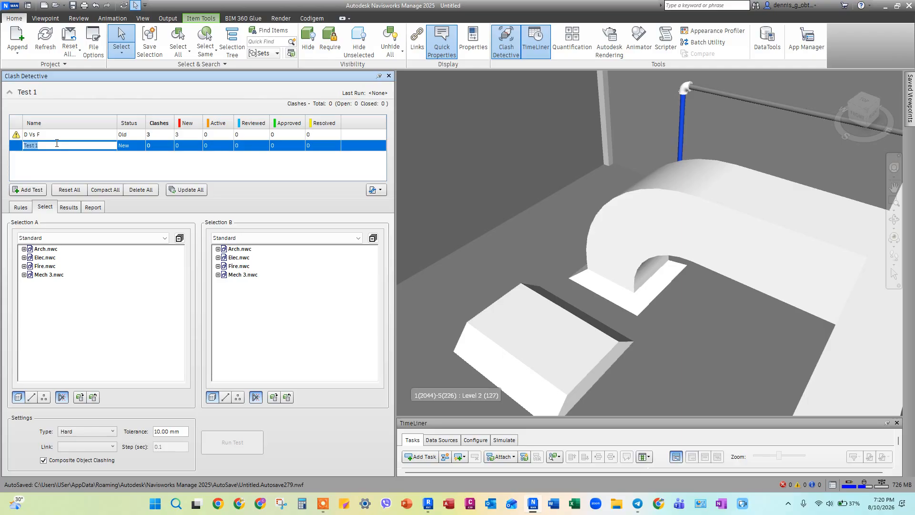
text(E Vs F)
key(Return)
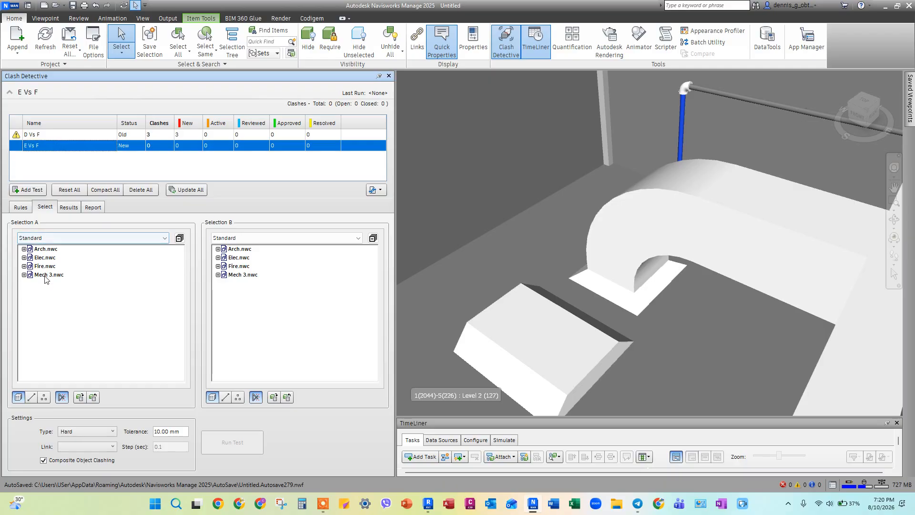
Step: Run the E Vs F clash test with Elec.nwc as Selection A and Fire.nwc as Selection B
click(45, 258)
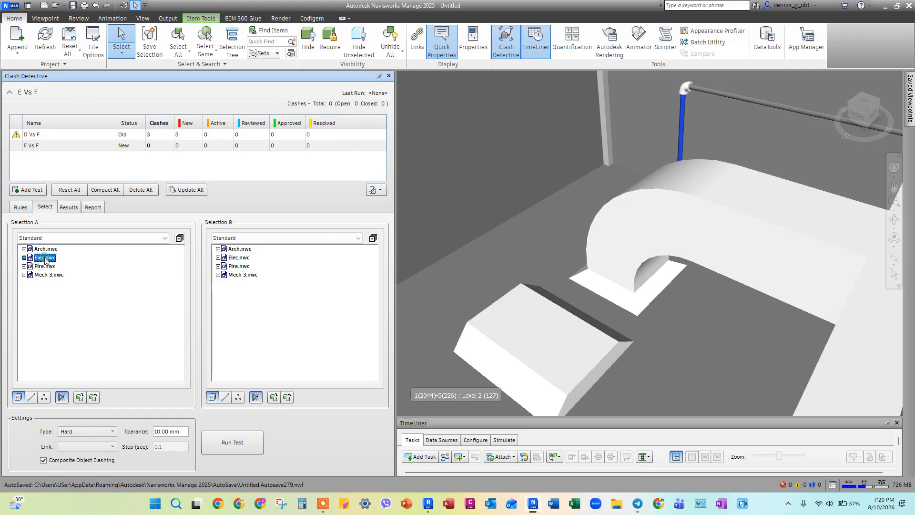
click(238, 266)
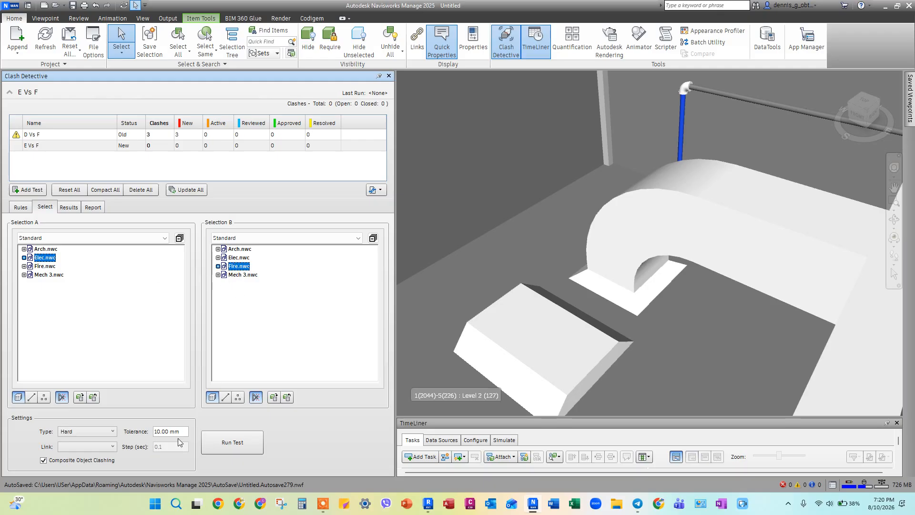
click(233, 442)
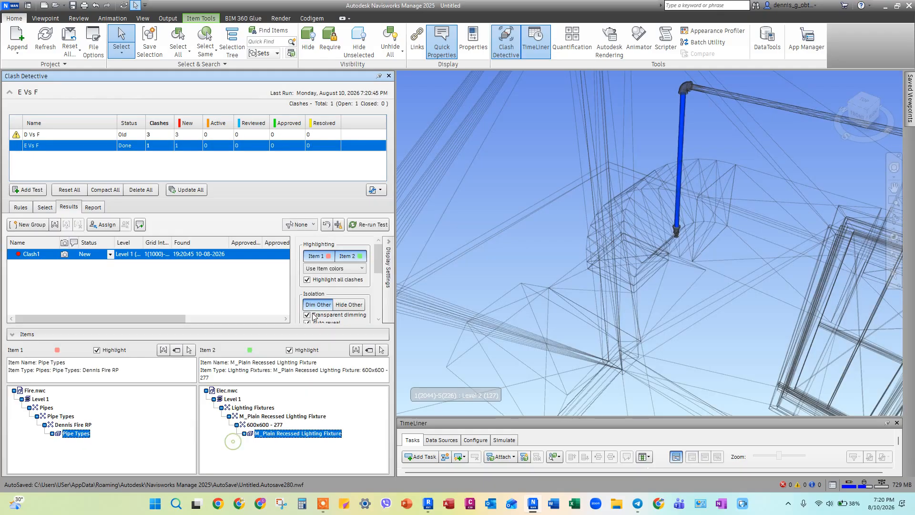
Step: Send the clashing vertical fire pipe above the recessed lighting fixture to Revit with SwitchBack and maximize the Revit window
scroll(587, 284, up, 5)
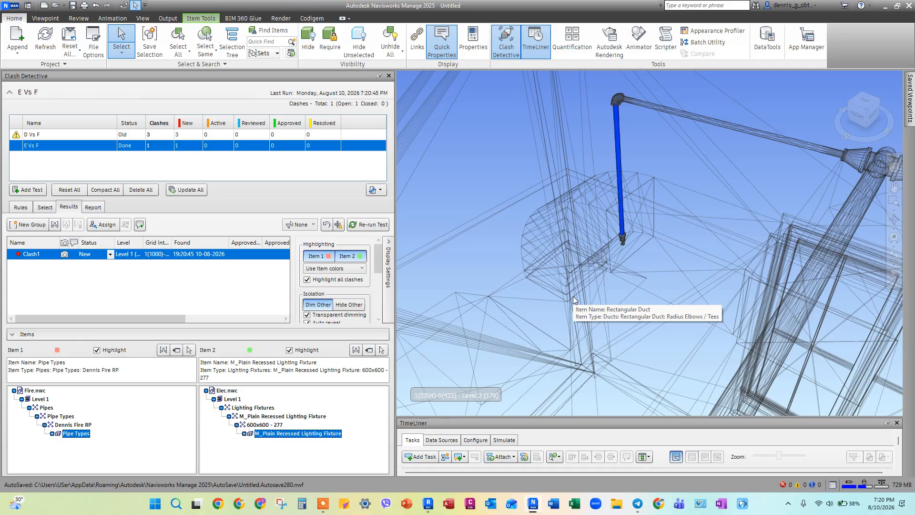
scroll(595, 279, down, 5)
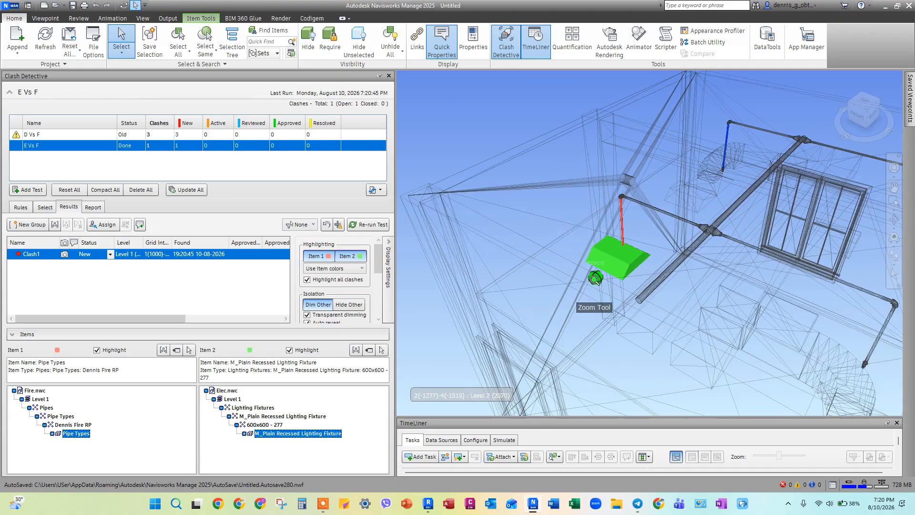
scroll(595, 279, up, 6)
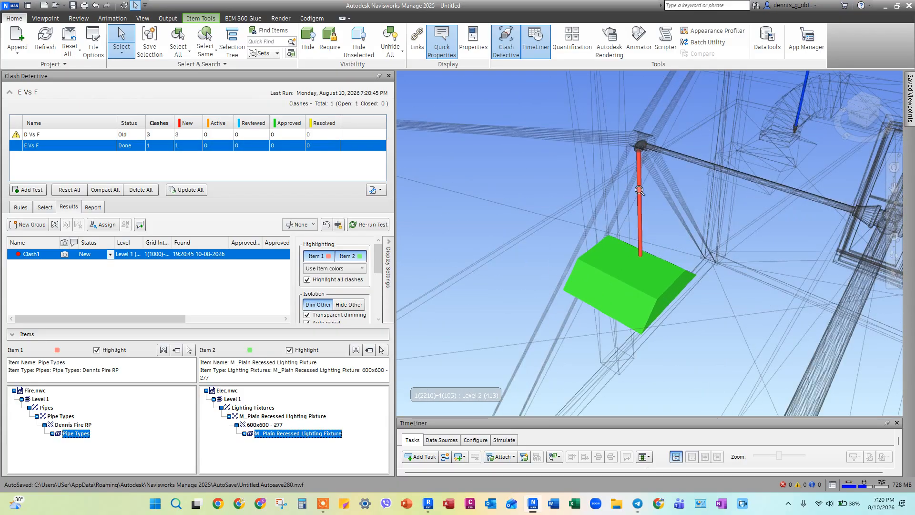
shift+middle_drag(659, 287, 653, 287)
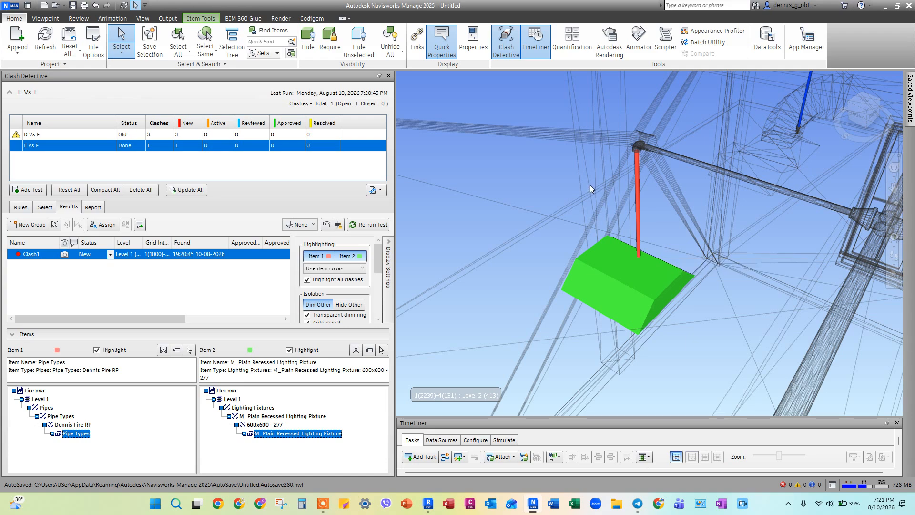
mouse_move(638, 199)
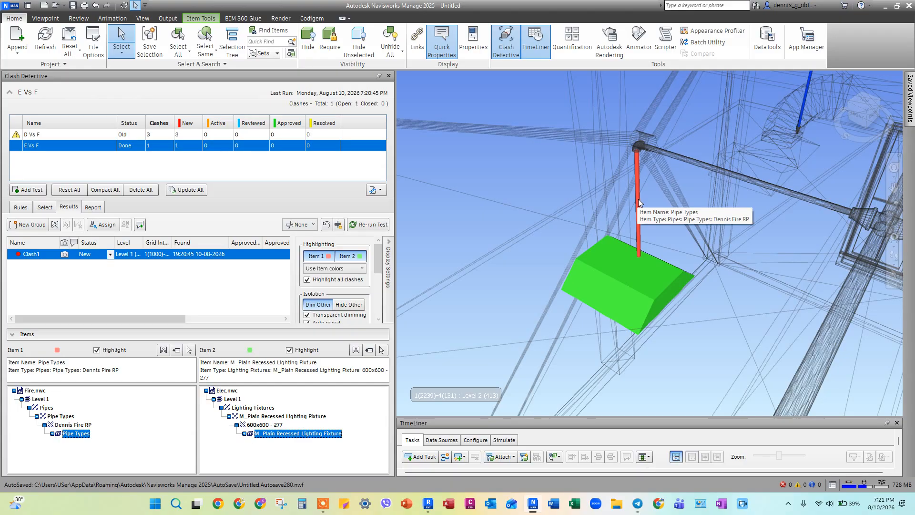
right_click(638, 200)
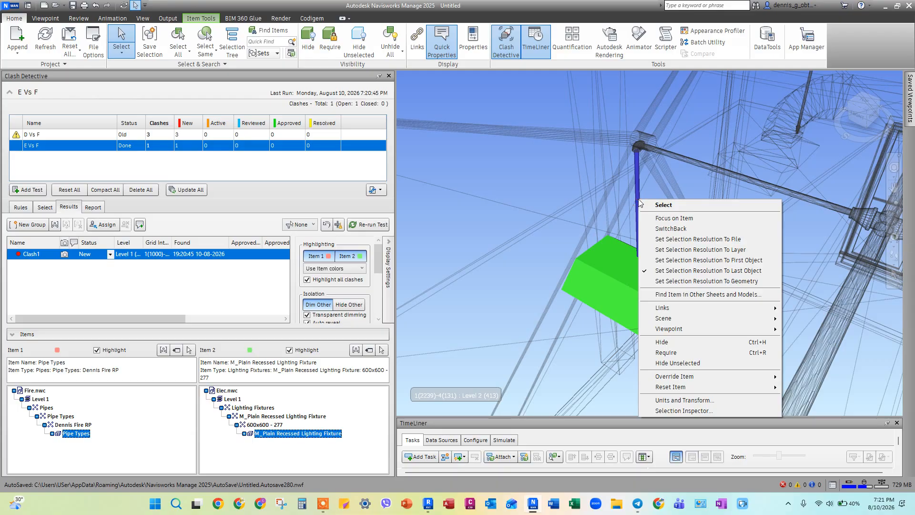
click(672, 229)
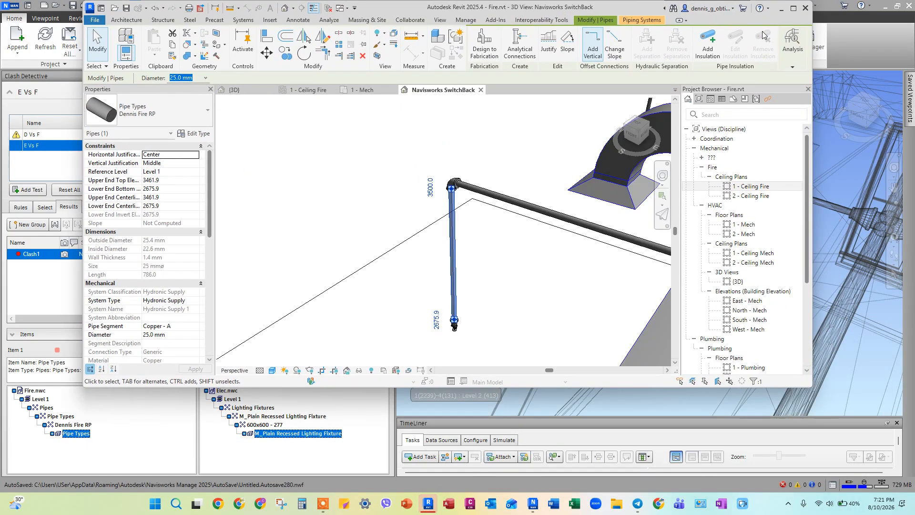
click(794, 9)
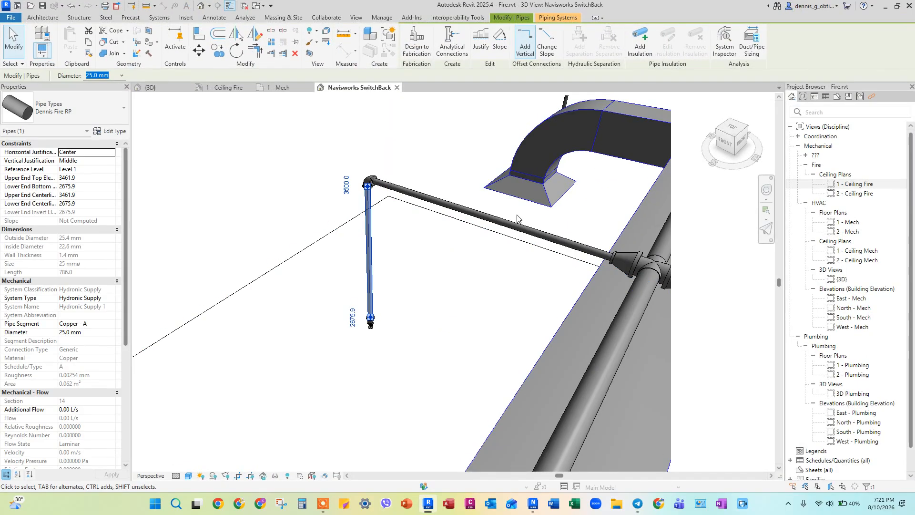
Step: Open the 1 - Ceiling Fire reflected ceiling plan and bring the full pipe and duct layout into view
double_click(858, 184)
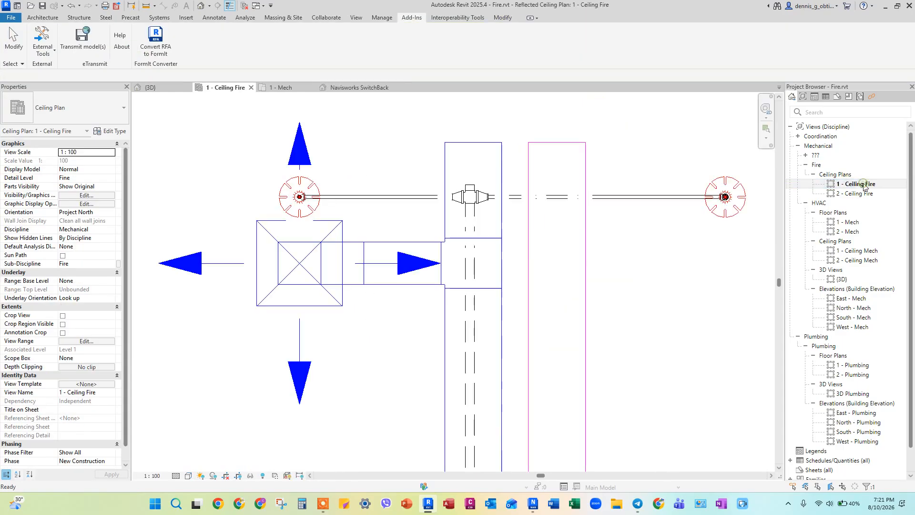
scroll(351, 337, down, 4)
scroll(403, 255, up, 10)
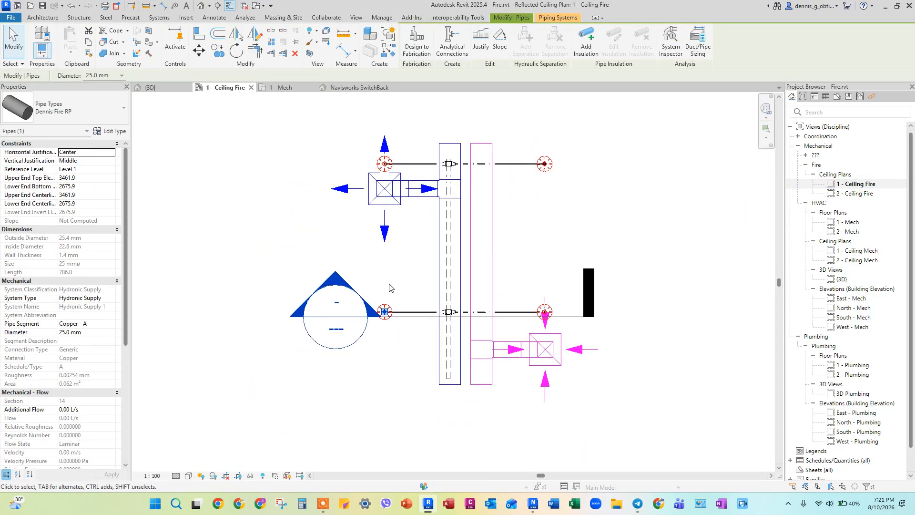
scroll(407, 315, down, 3)
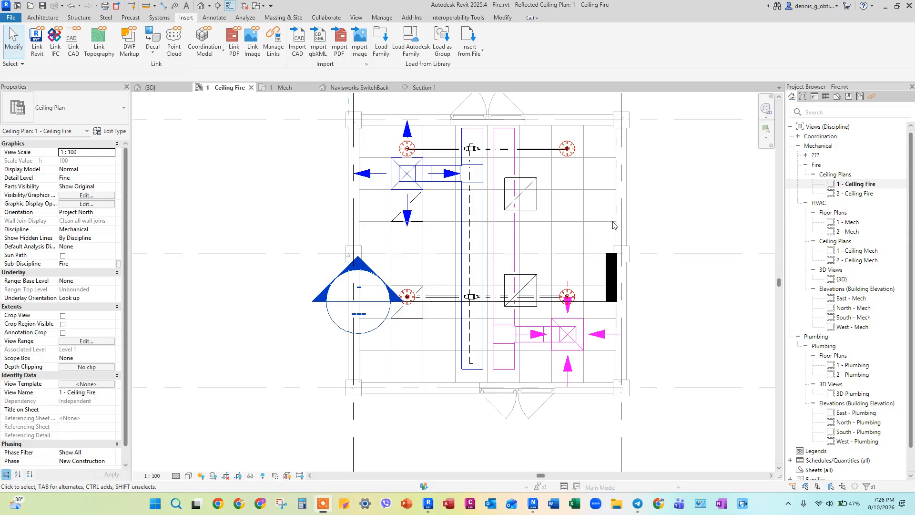
Step: Select the fire pipe branch with its sprinkler over the lower-left light fixture and nudge it upward in plan, clear of the fixture
scroll(460, 225, up, 3)
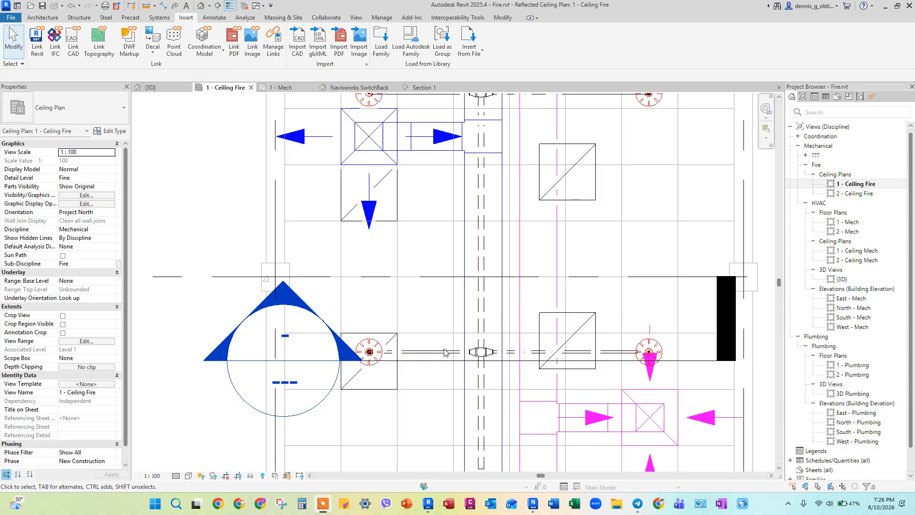
key(Tab)
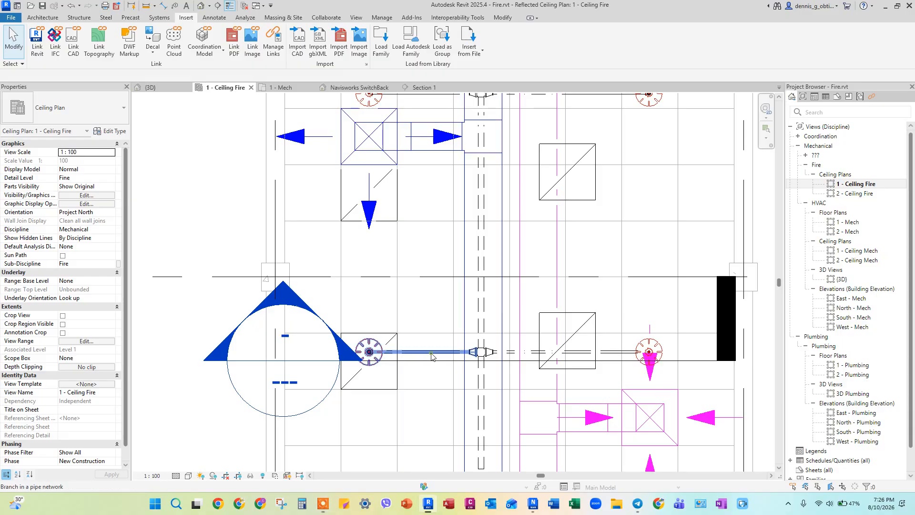
click(432, 354)
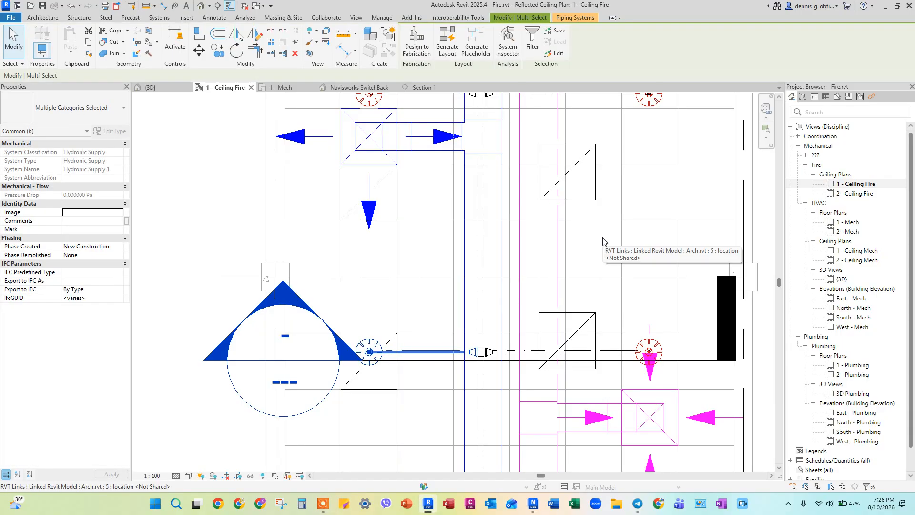
key(Up)
key(Up)
key(Up)
key(Up)
key(Up)
key(Up)
key(Up)
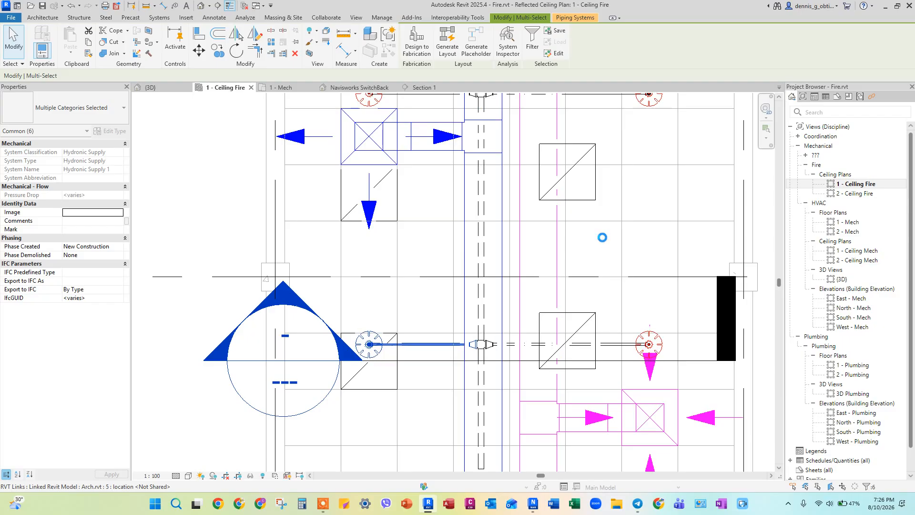
key(Up)
key(Up)
key(Up)
key(Up)
key(Up)
key(Up)
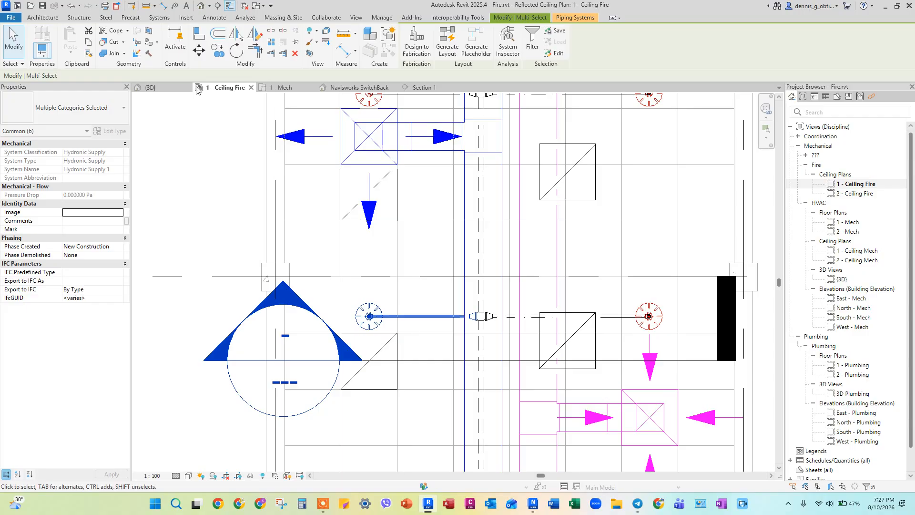
Step: Open the default 3D view and inspect the moved sprinkler branch relative to the light fixture
click(201, 6)
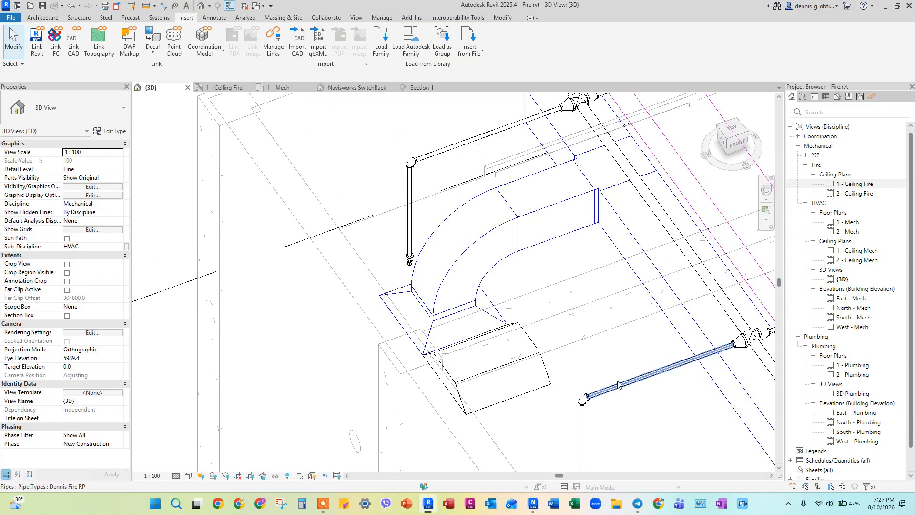
scroll(500, 241, down, 6)
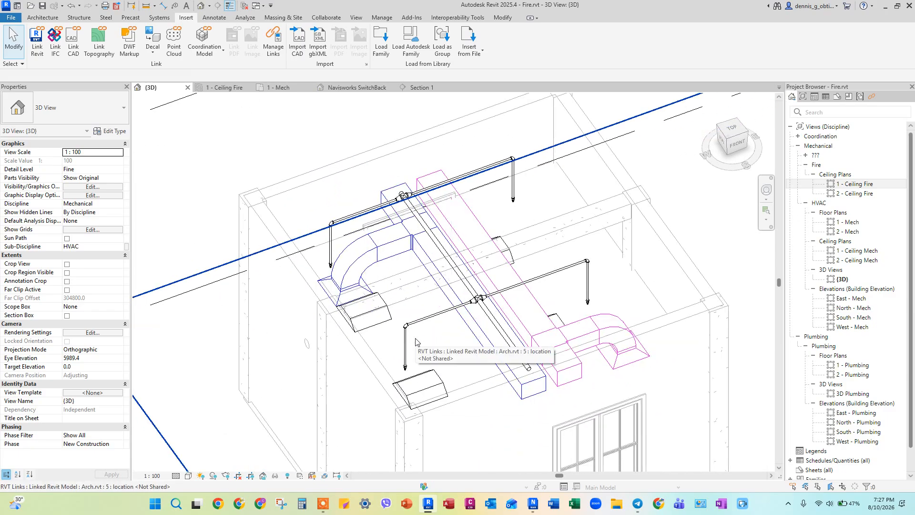
shift+middle_drag(416, 342, 436, 315)
scroll(458, 329, up, 1)
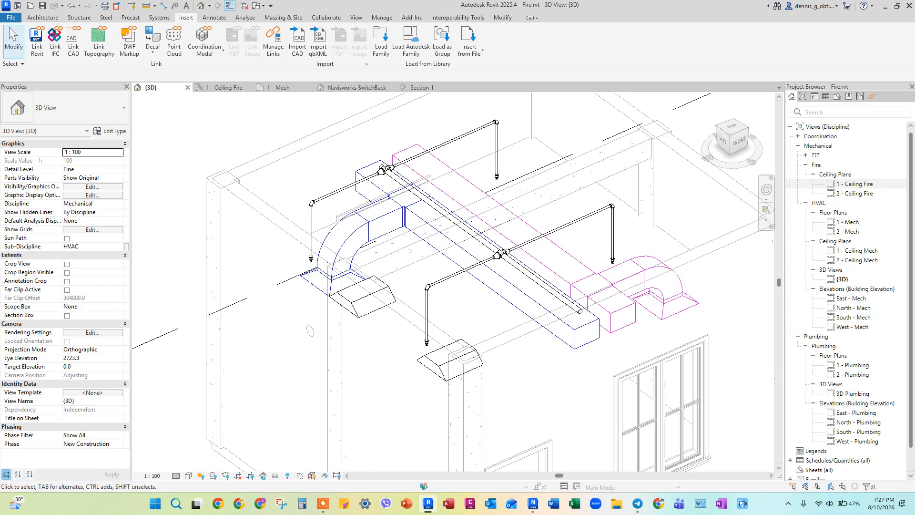
Step: Switch to Navisworks, save the project over 9 Navis.nwf, and start a new empty project
click(411, 18)
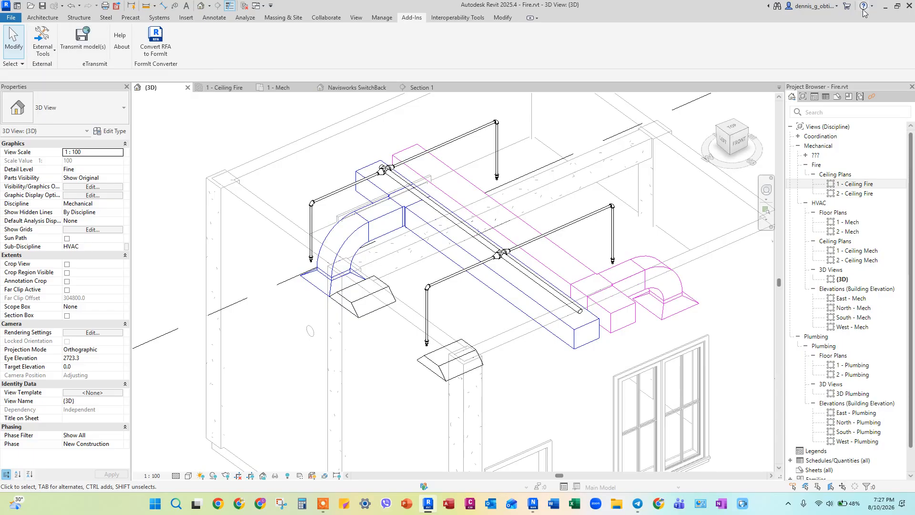
drag(679, 11, 914, 12)
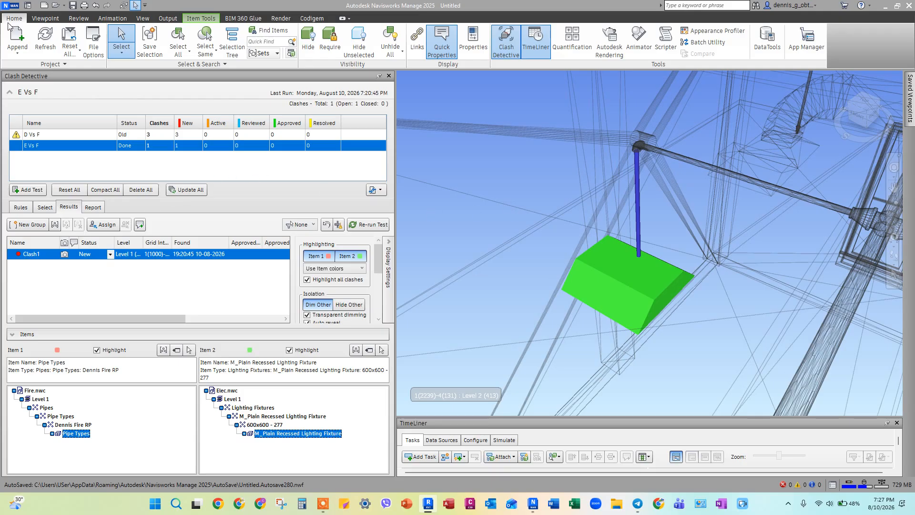
click(12, 5)
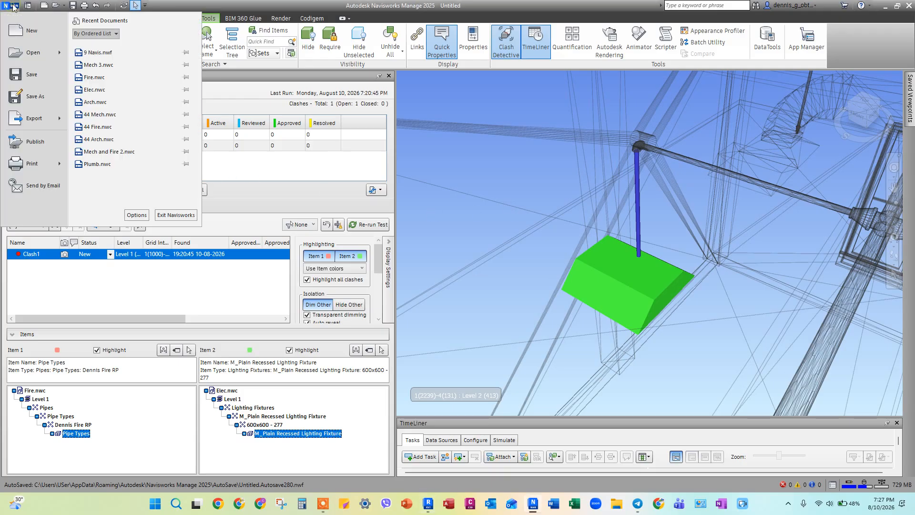
click(40, 77)
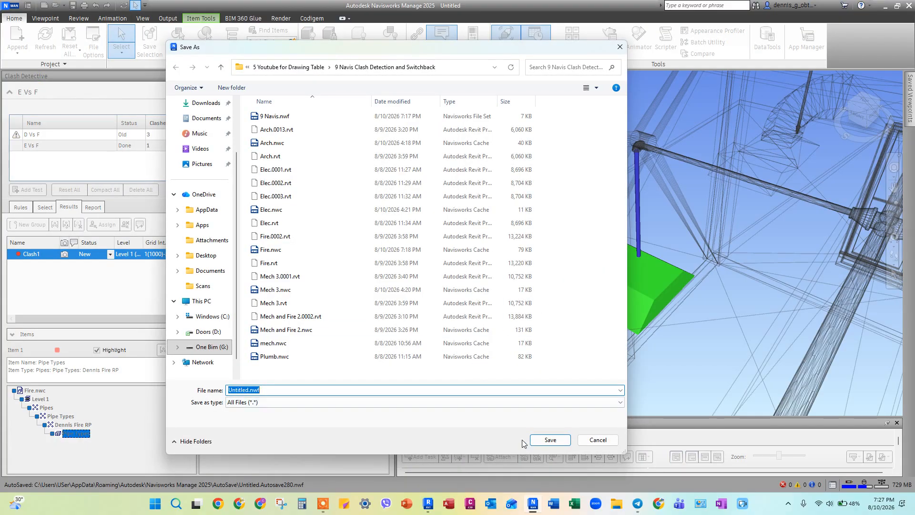
click(269, 116)
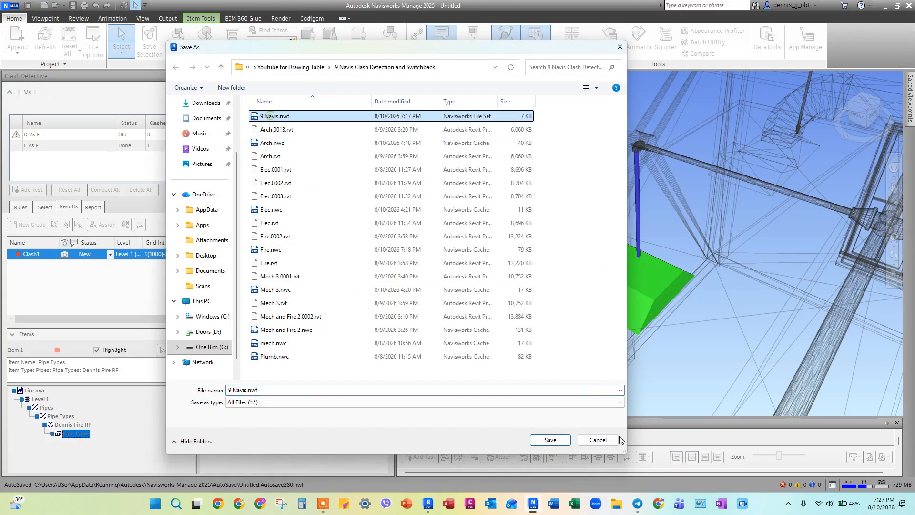
click(553, 440)
click(481, 251)
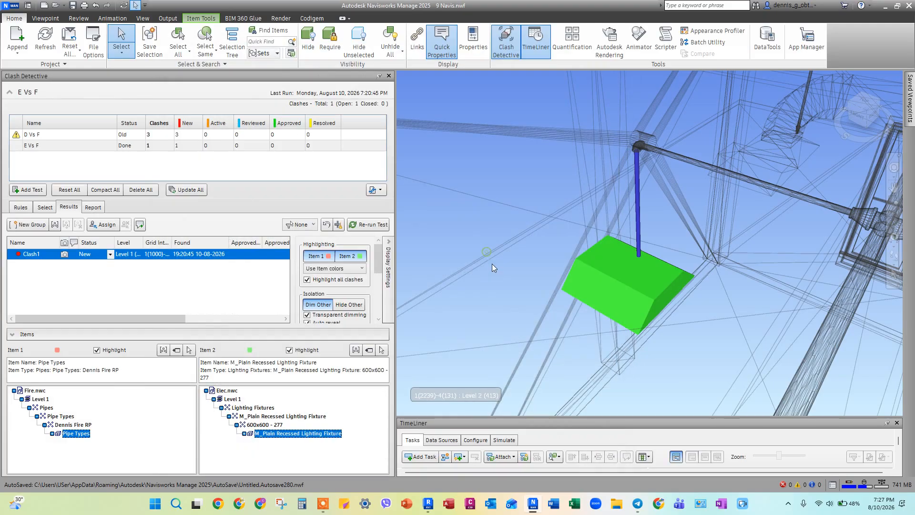
click(11, 5)
click(21, 33)
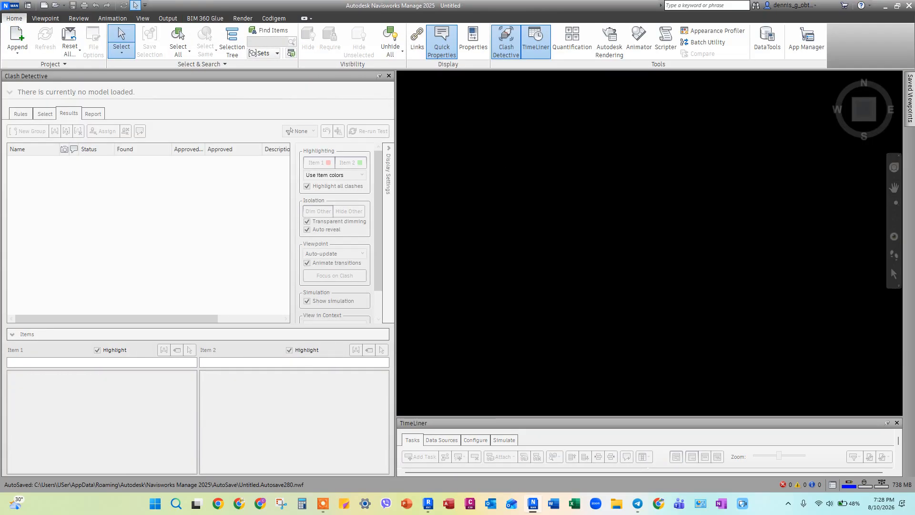
Step: Switch to Revit and export the updated Fire model to Navisworks as Fire.nwc, replacing the existing file
key(alt+Tab)
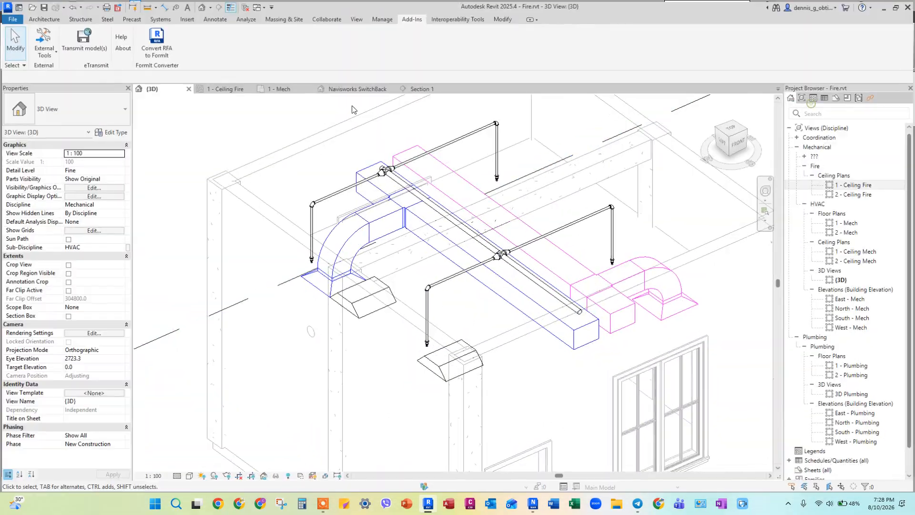
click(809, 104)
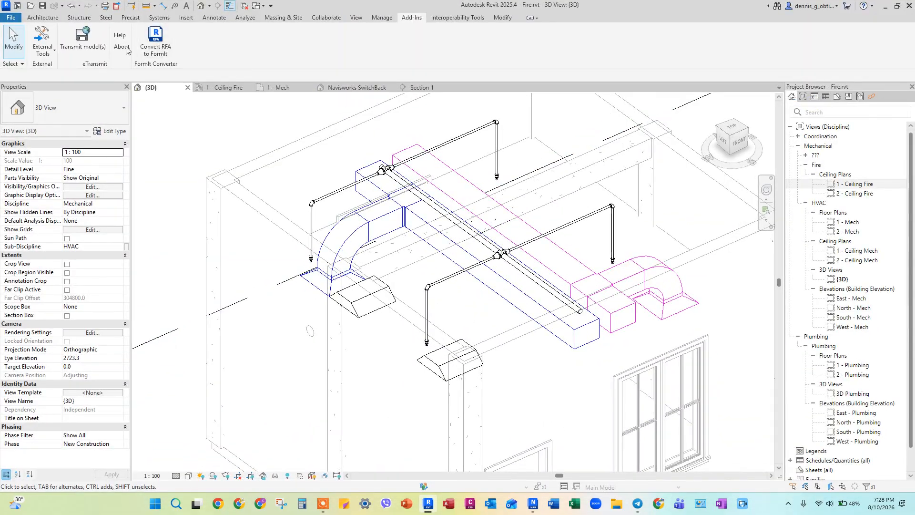
click(42, 46)
click(35, 68)
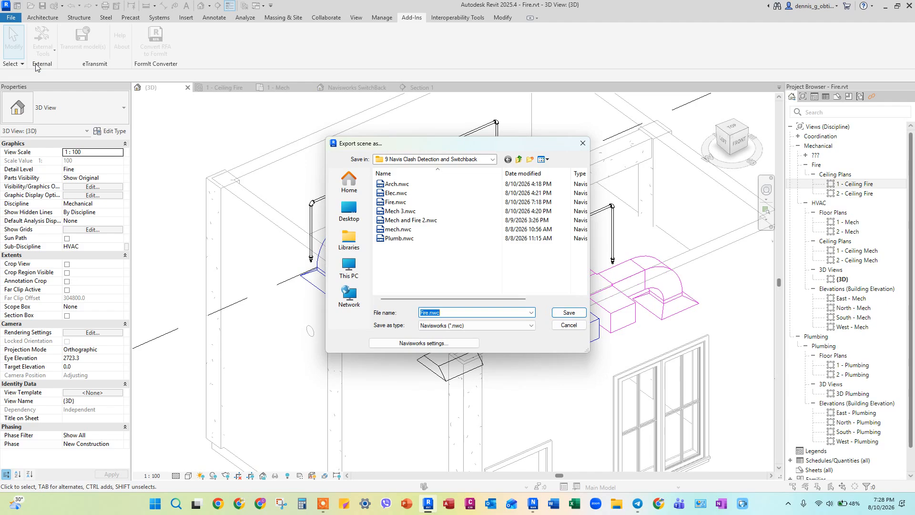
click(569, 312)
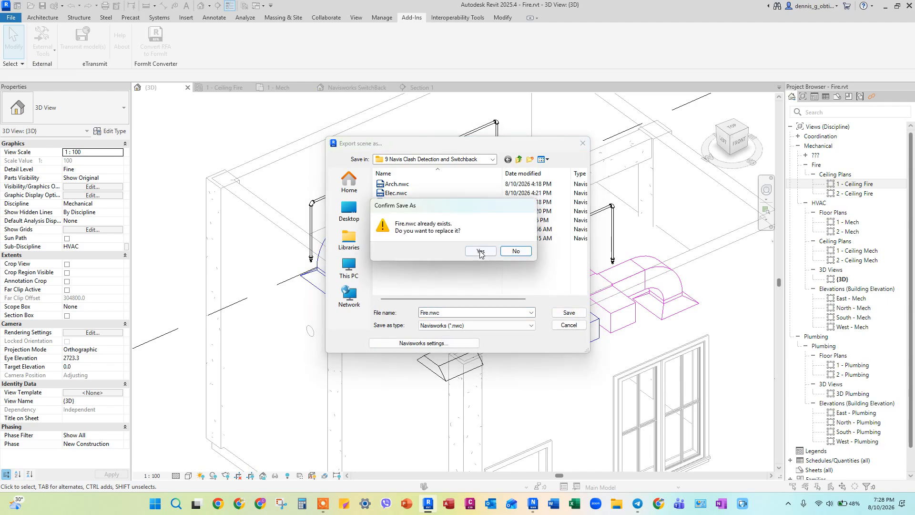
click(480, 252)
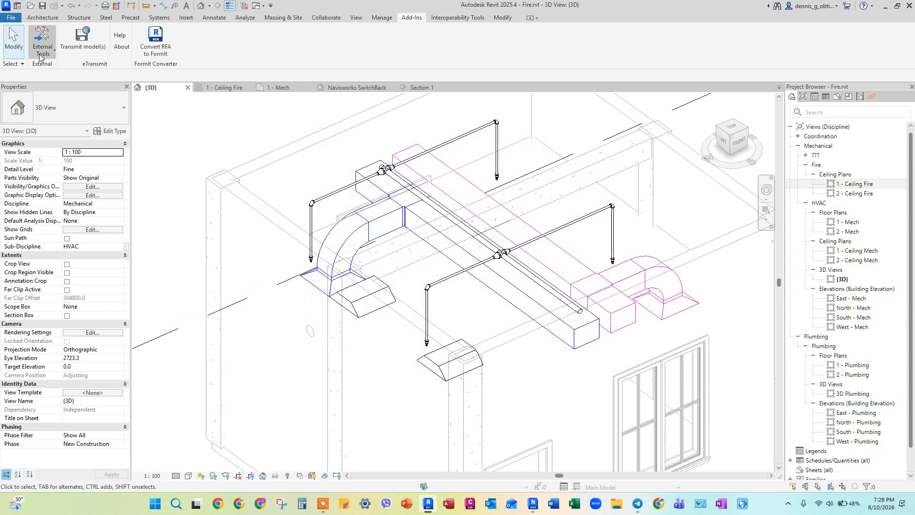
Step: Return to Navisworks and append 9 Navis.nwf to the empty project
drag(658, 4, 914, 19)
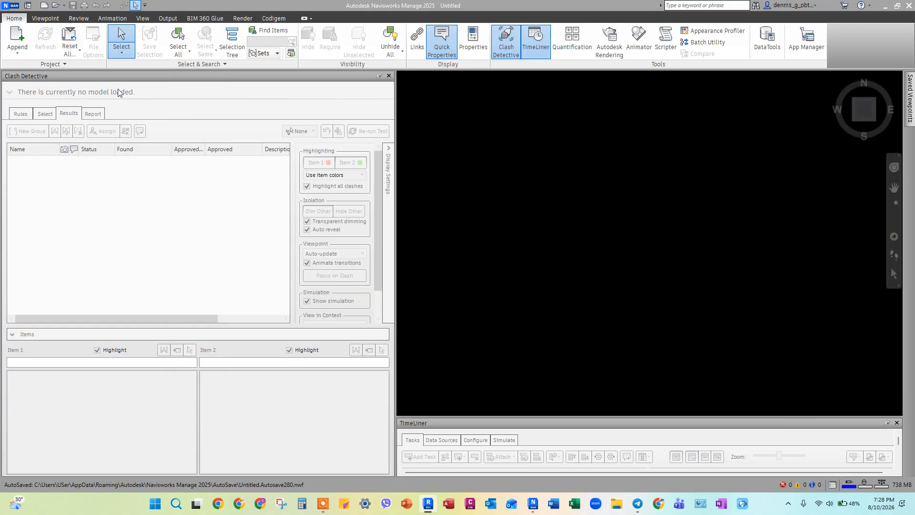
click(18, 38)
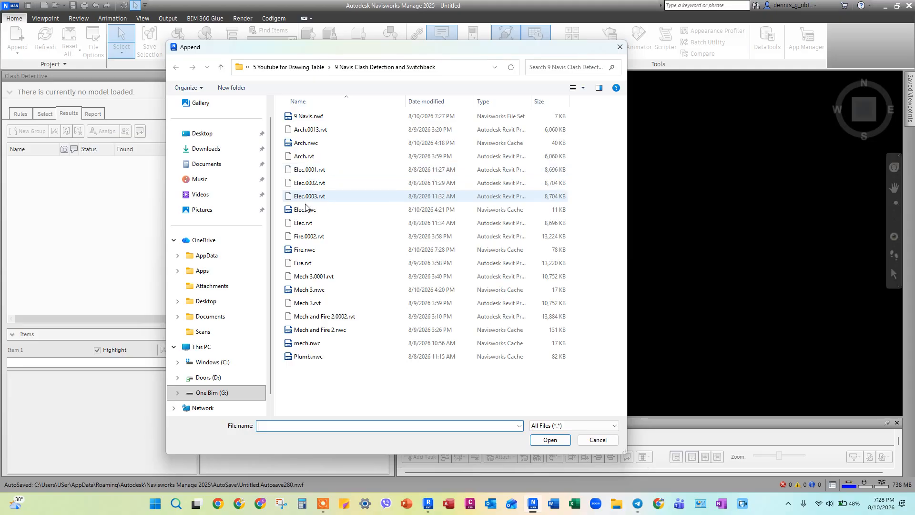
click(308, 117)
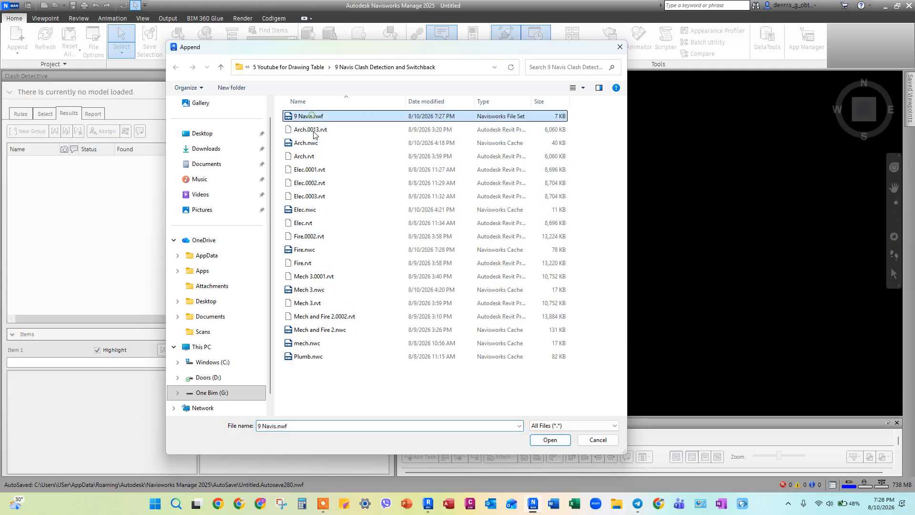
click(550, 440)
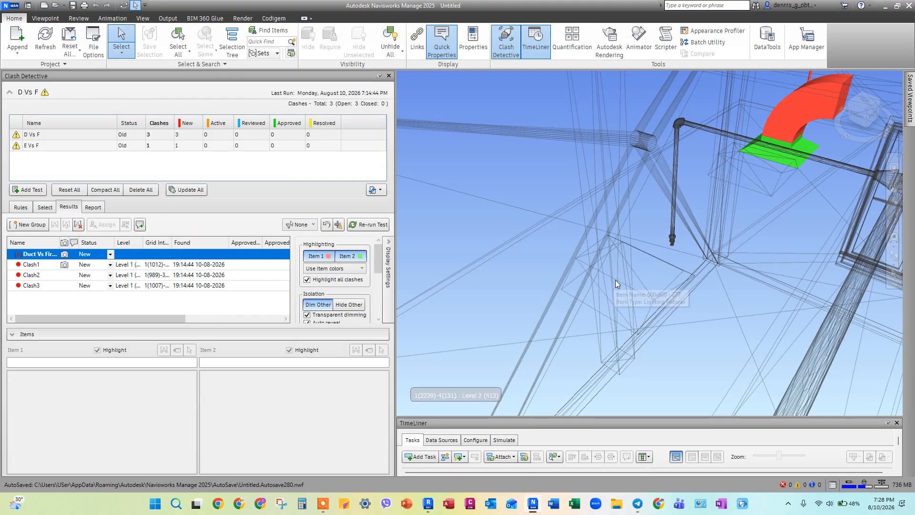
Step: Update all clash tests so D Vs F and E Vs F run against the re-exported Fire model
scroll(691, 267, down, 5)
middle_drag(698, 253, 692, 252)
middle_drag(628, 279, 569, 262)
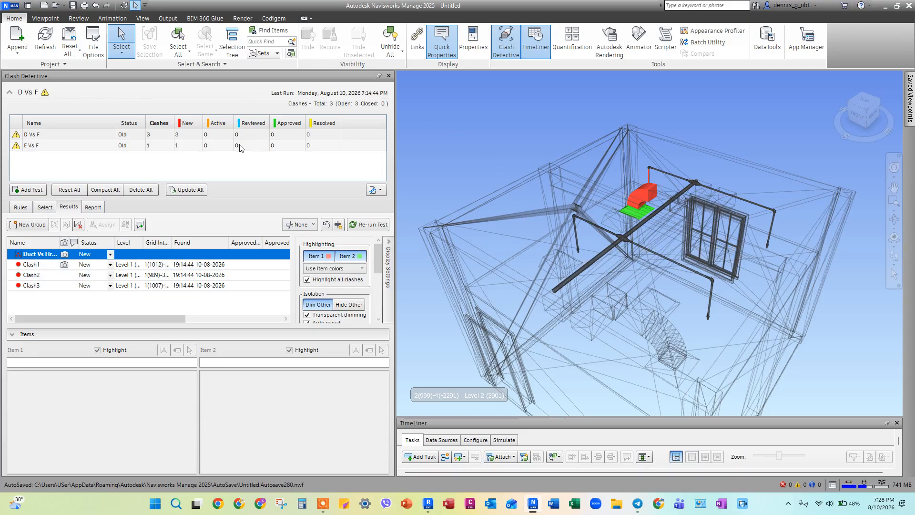
click(194, 193)
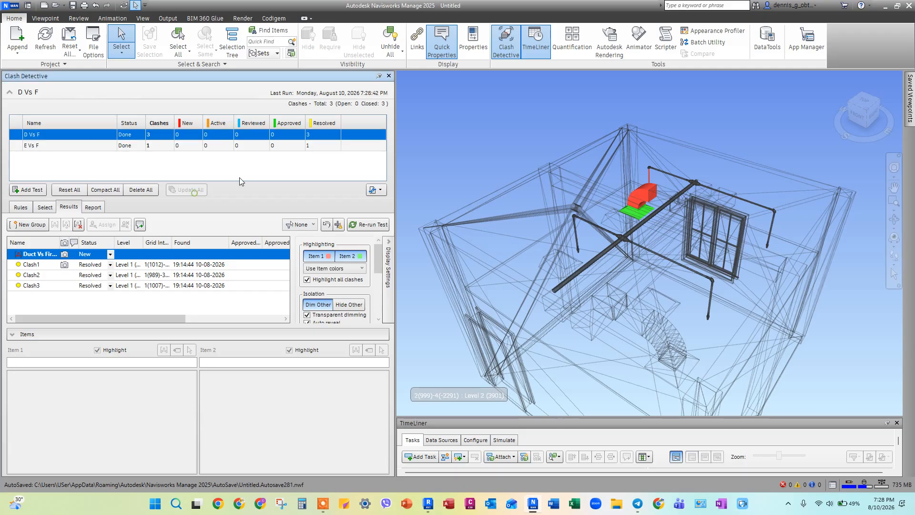